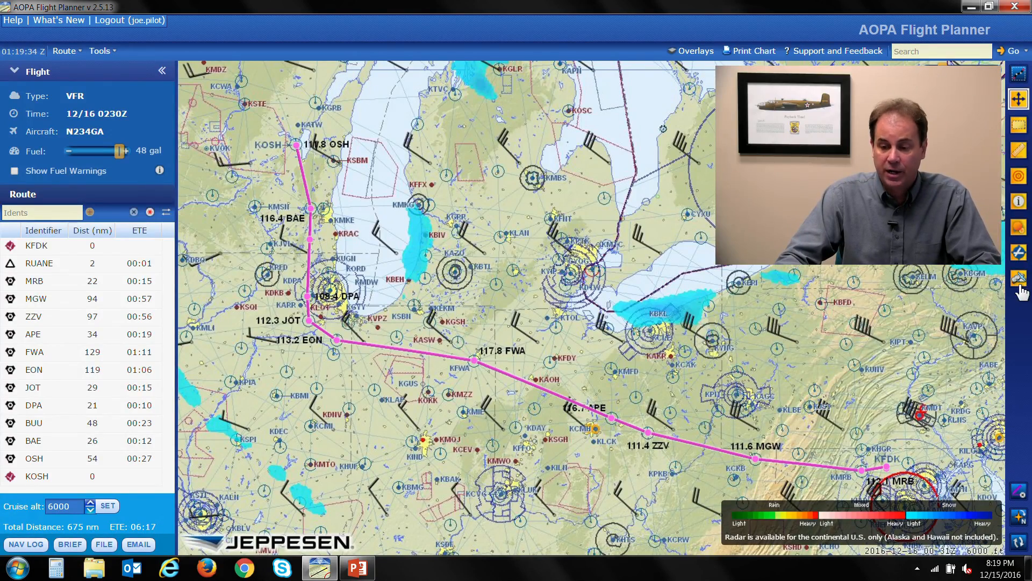
- Show the weather along the route and set its departure time to 12/16 6:00 AM EST
left_click(1018, 279)
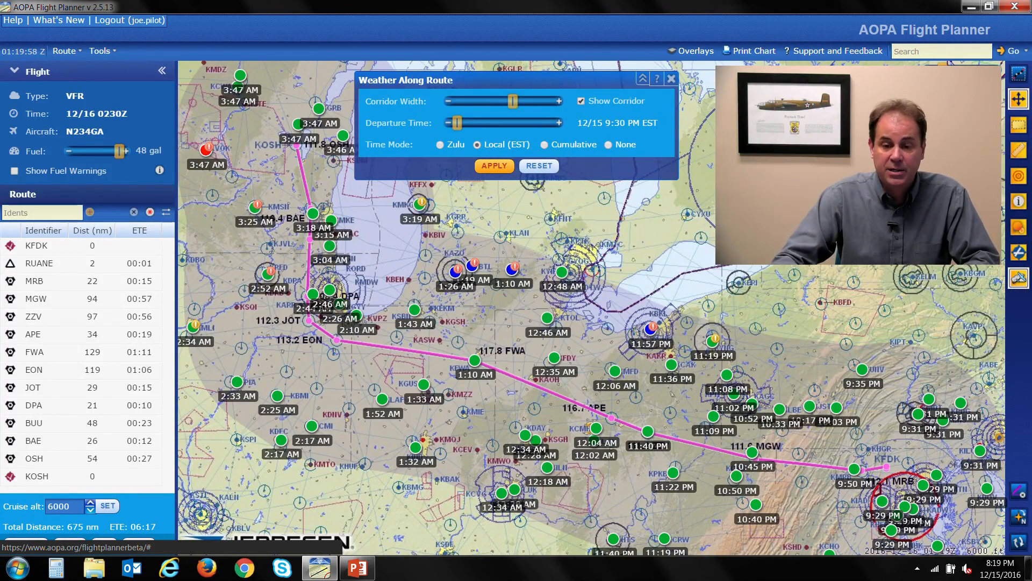
left_click_drag(565, 83, 646, 77)
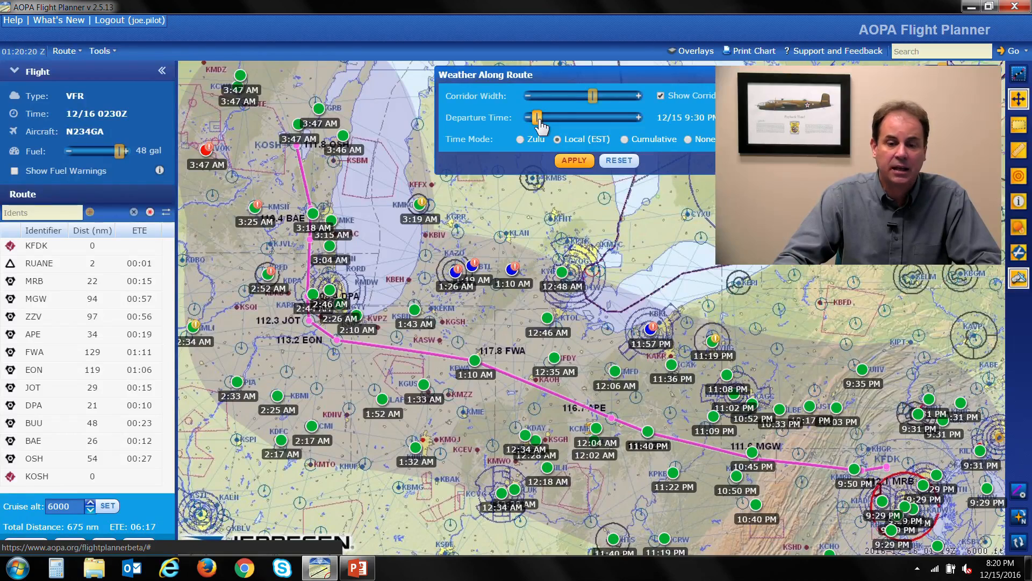
left_click_drag(540, 124, 569, 130)
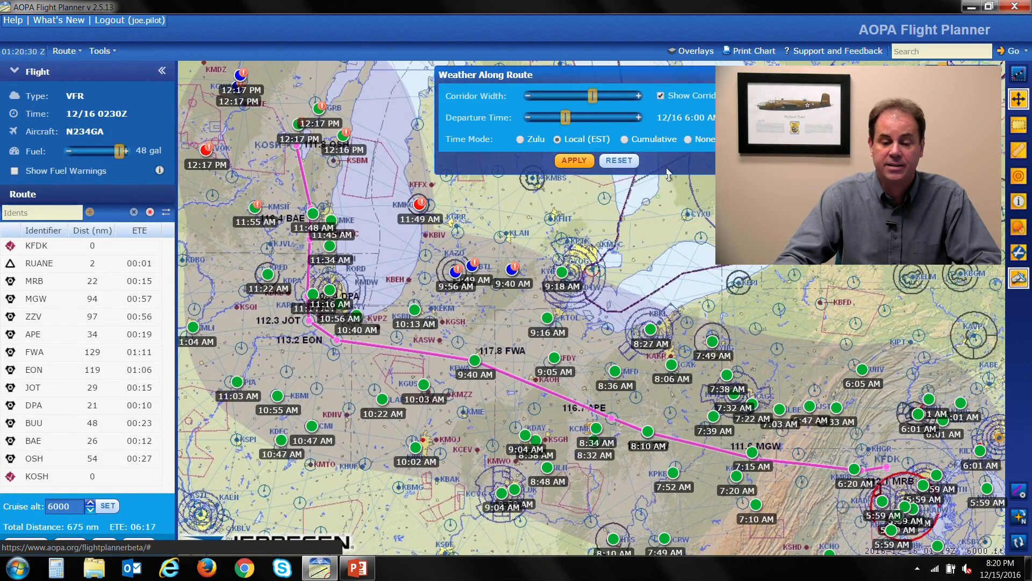
mouse_move(895, 473)
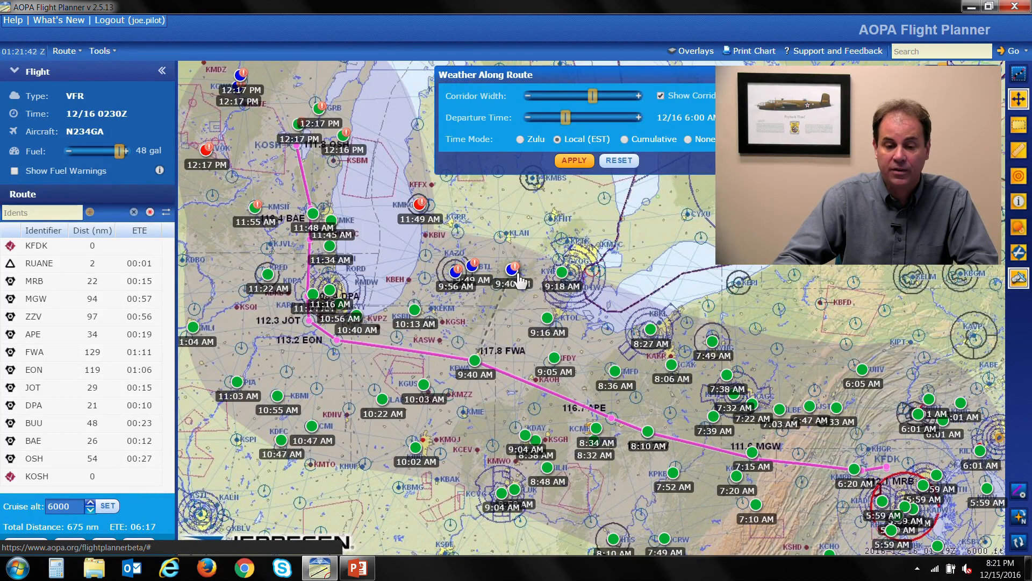
- Examine the KJXN weather timeline, checking the forecast period for the station crossing time, and close it
mouse_move(515, 279)
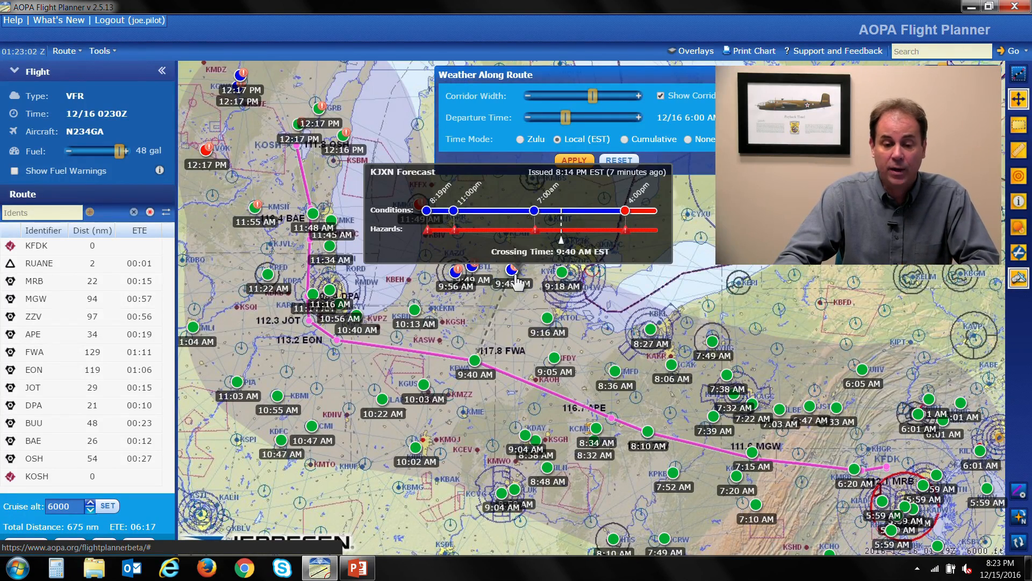
left_click(515, 275)
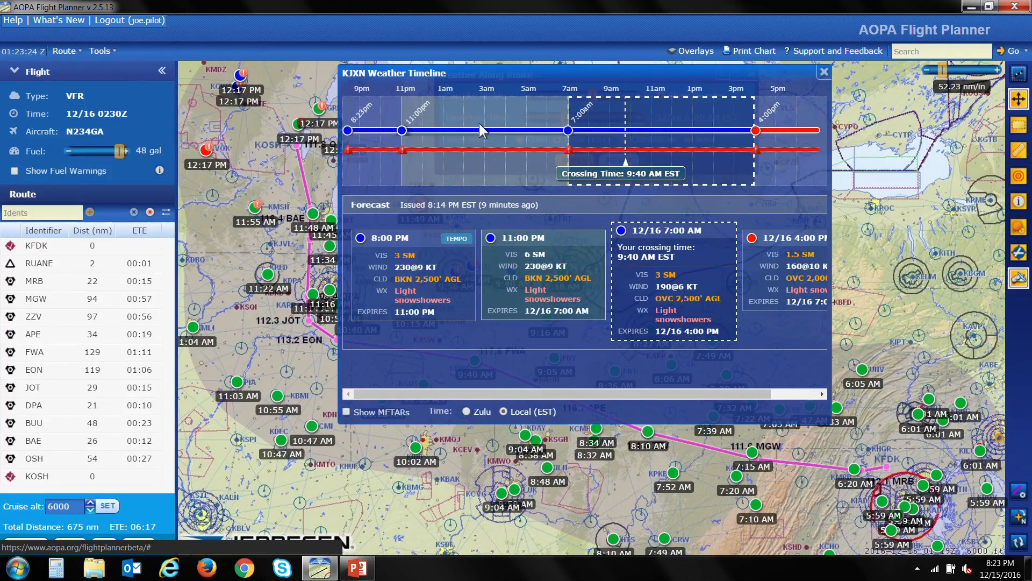
mouse_move(629, 147)
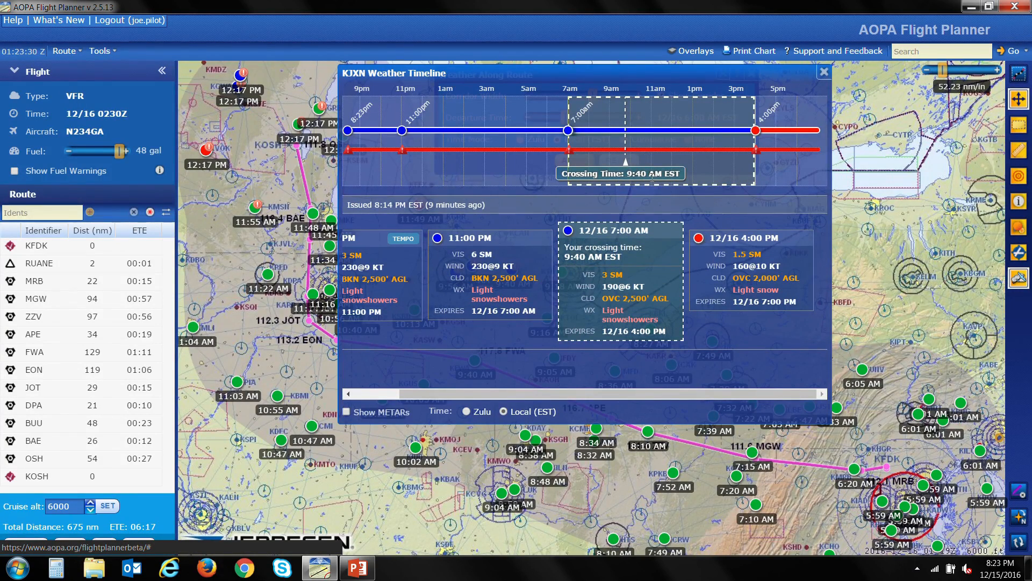
mouse_move(665, 130)
left_click_drag(565, 257, 590, 257)
mouse_move(625, 133)
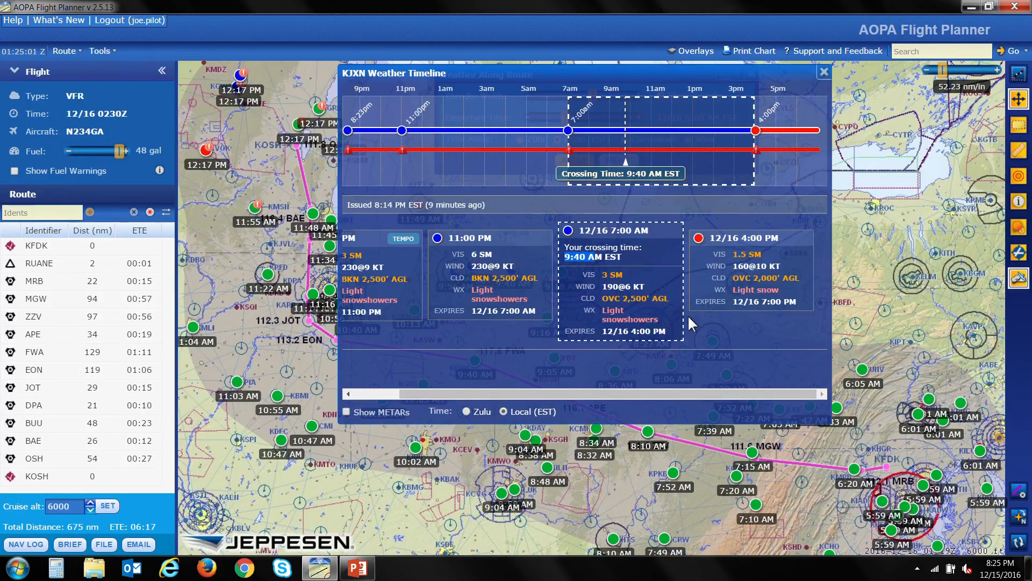
left_click(824, 72)
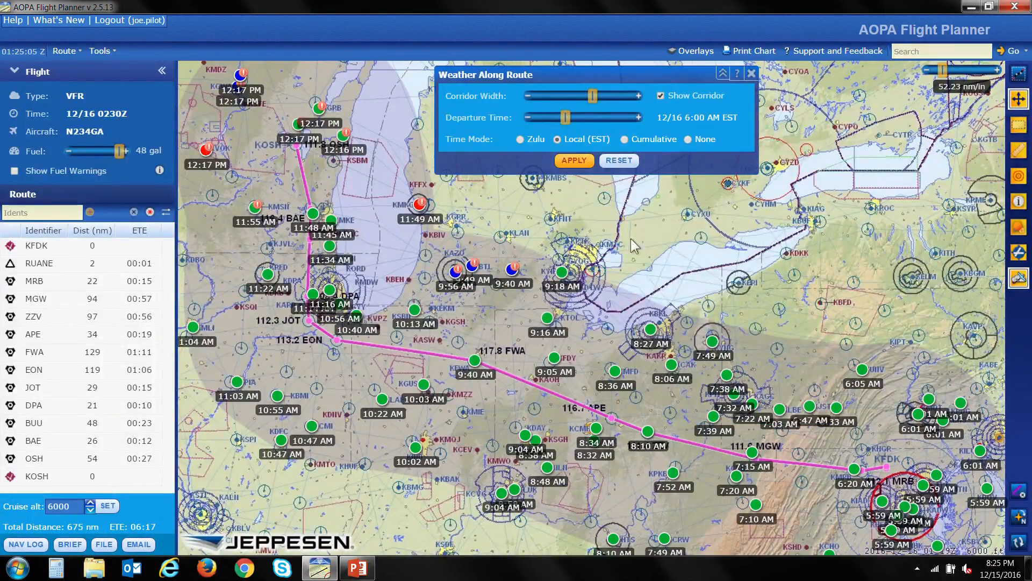
- Examine the KFWA weather timeline around its crossing time and close it
mouse_move(476, 365)
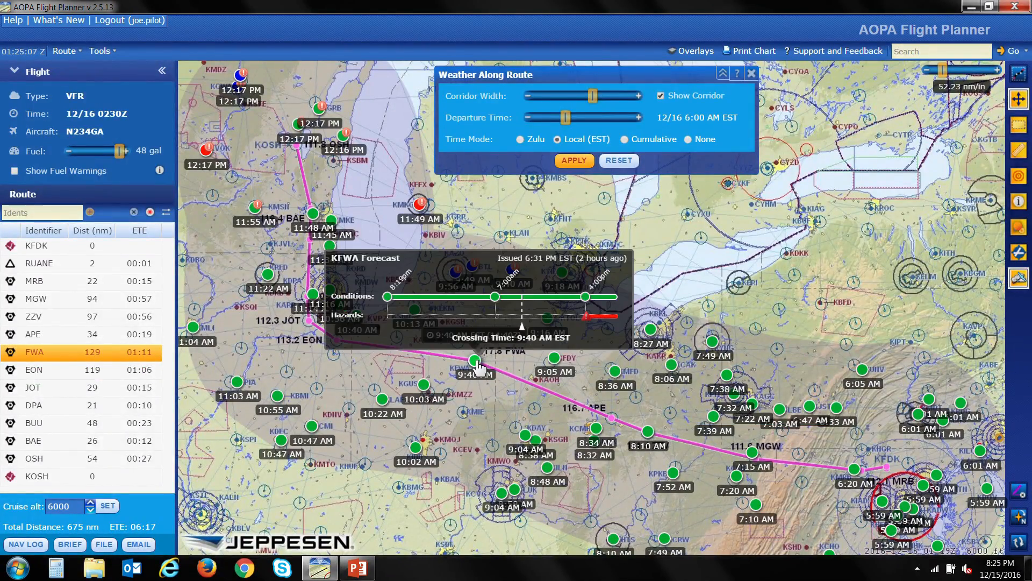
left_click(475, 361)
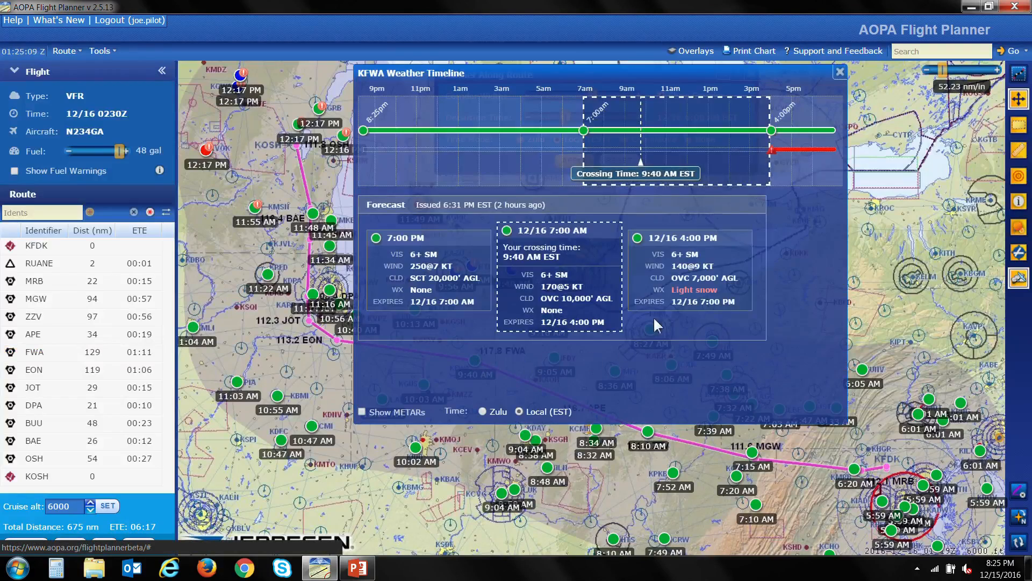
mouse_move(672, 128)
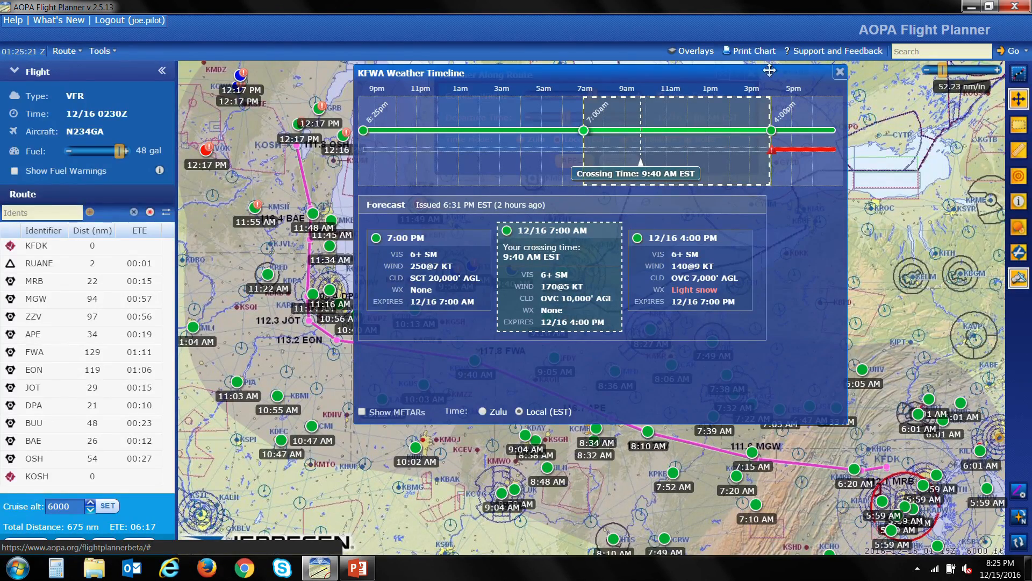
left_click_drag(847, 66, 850, 63)
left_click(842, 72)
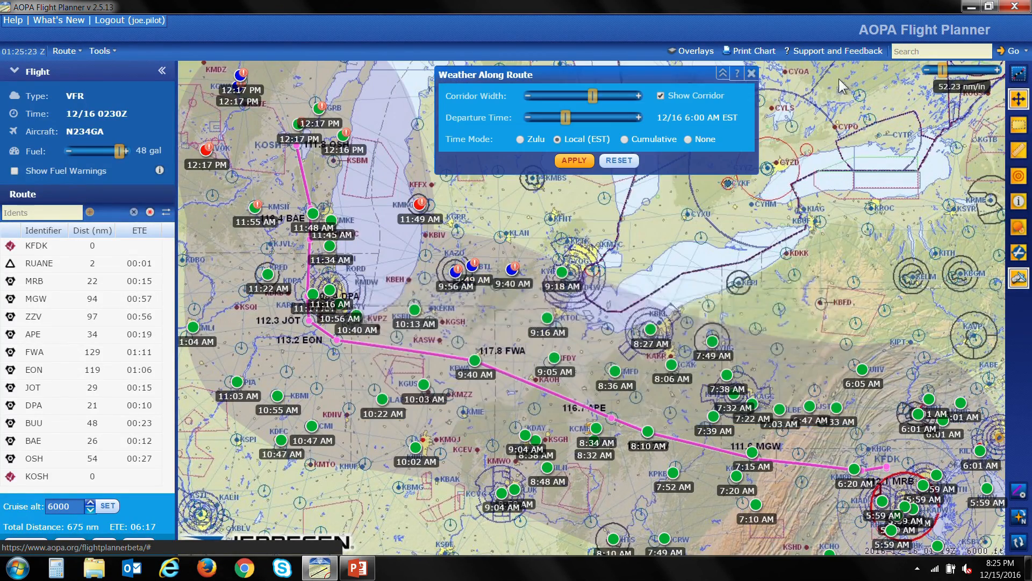
- Examine the KSBN weather timeline, including the forecast periods around its crossing time, and close it
mouse_move(416, 314)
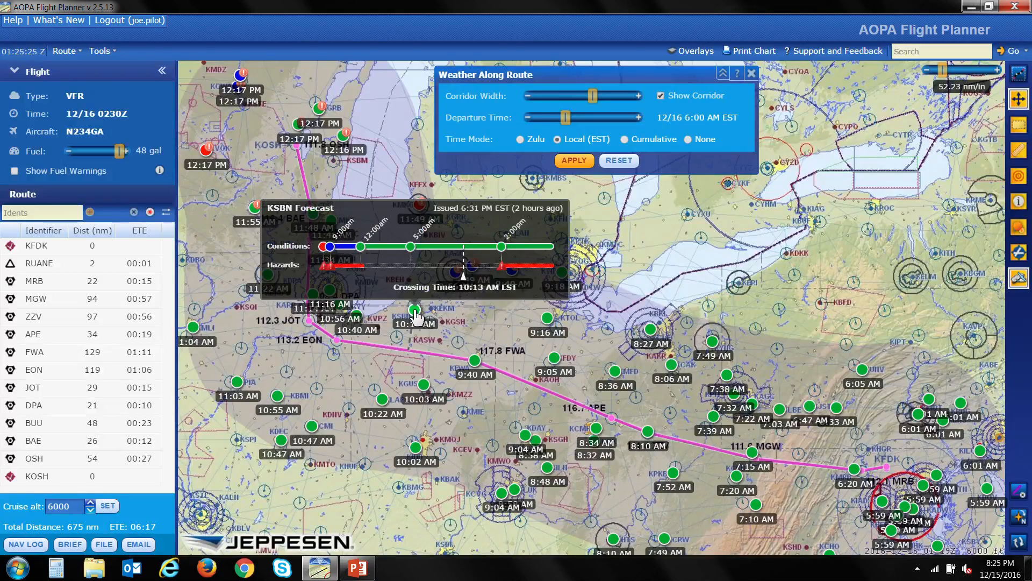
left_click(416, 314)
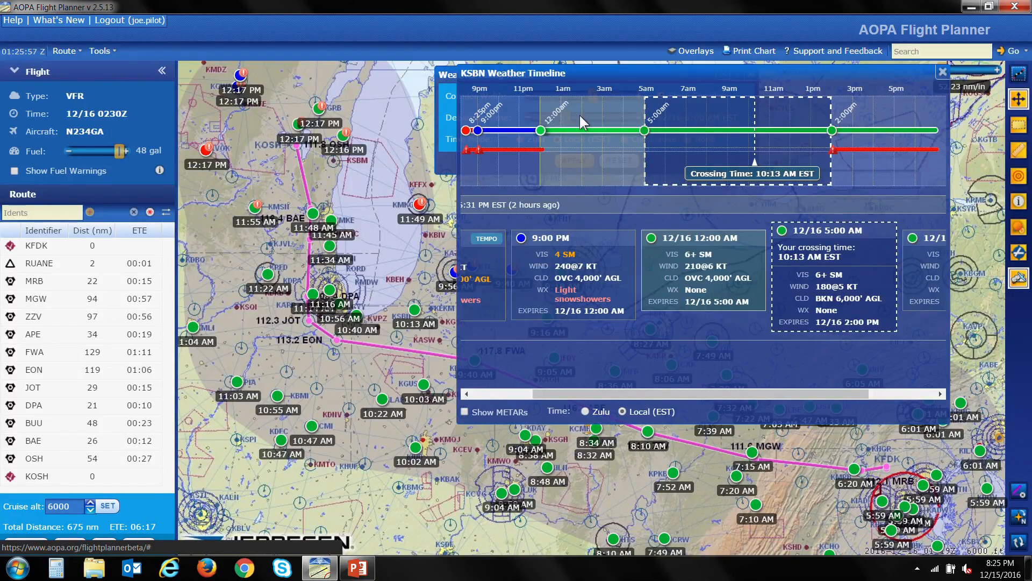
mouse_move(858, 126)
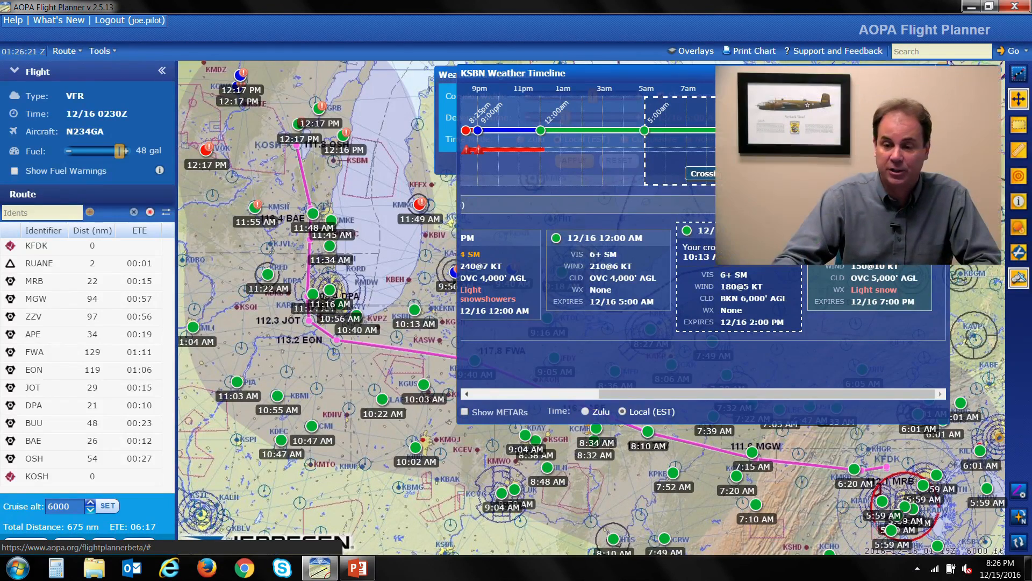
left_click(942, 72)
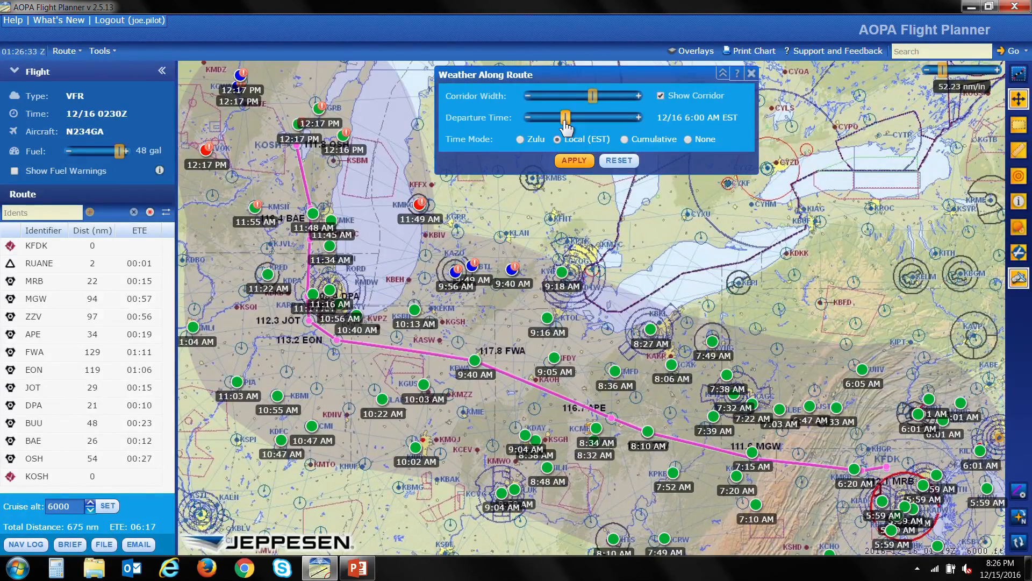
- Set the weather departure time to 12/16 11:00 AM EST and preview the KRFD forecast
mouse_move(567, 127)
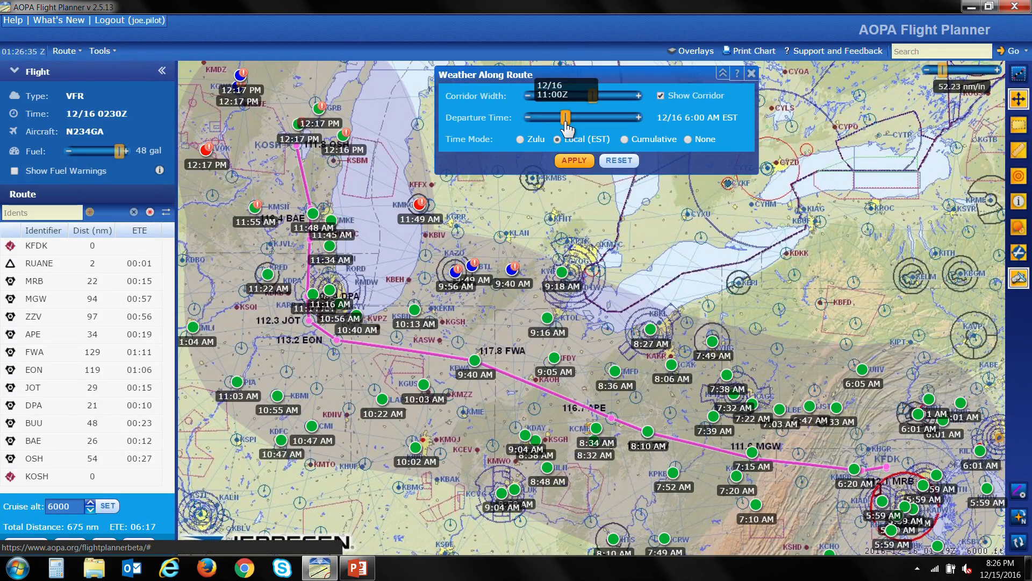
left_click_drag(567, 126, 588, 132)
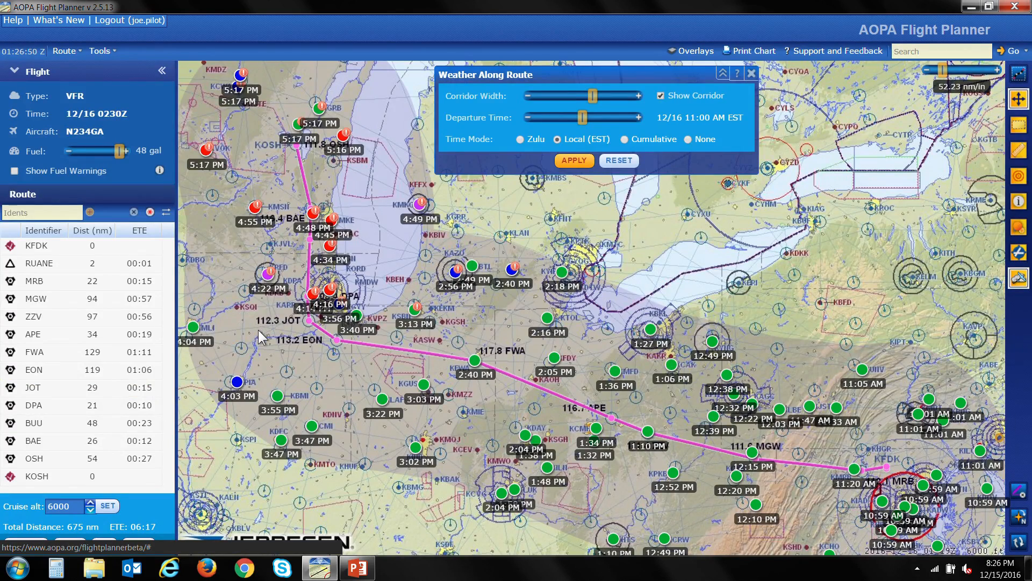
mouse_move(271, 281)
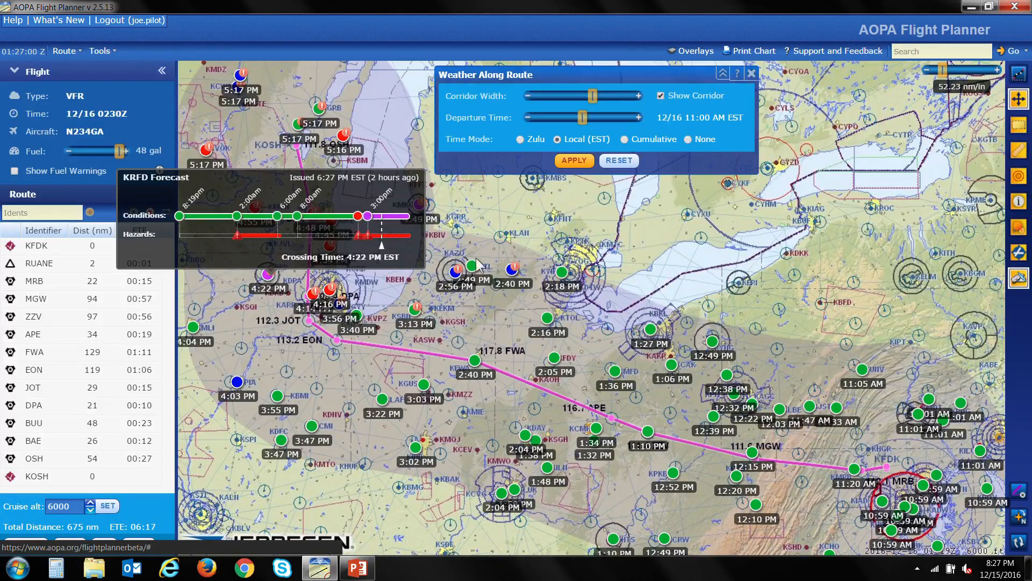
- Set the weather departure time to 12/16 5:00 AM EST and turn off the weather along the route
left_click_drag(565, 119, 567, 125)
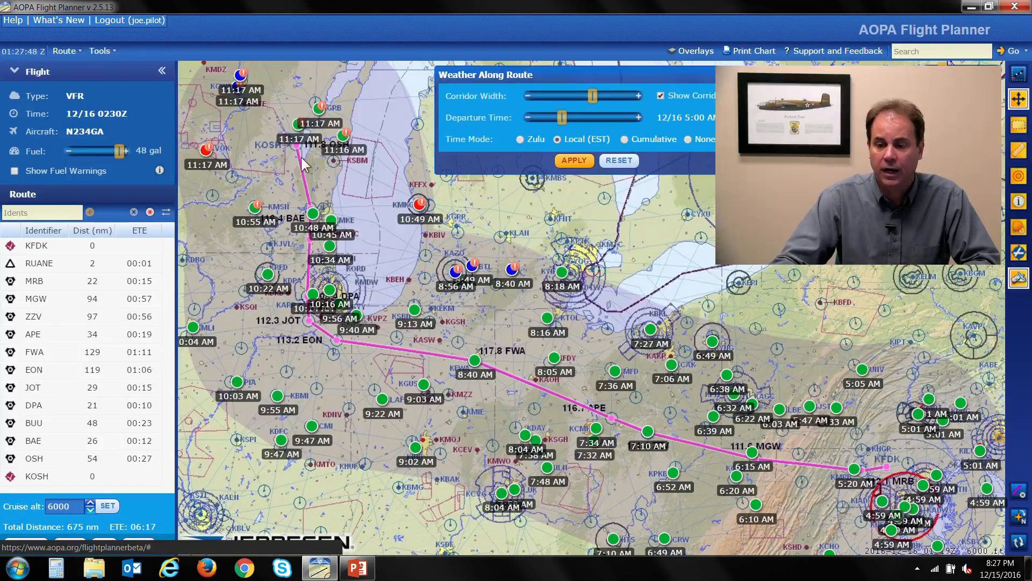
left_click(1019, 278)
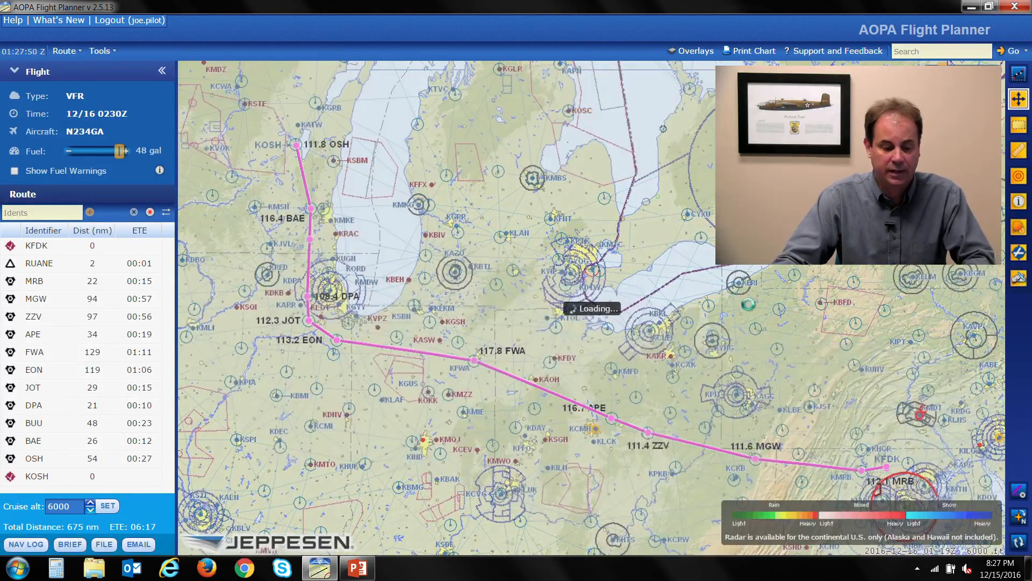
key("alt+Tab")
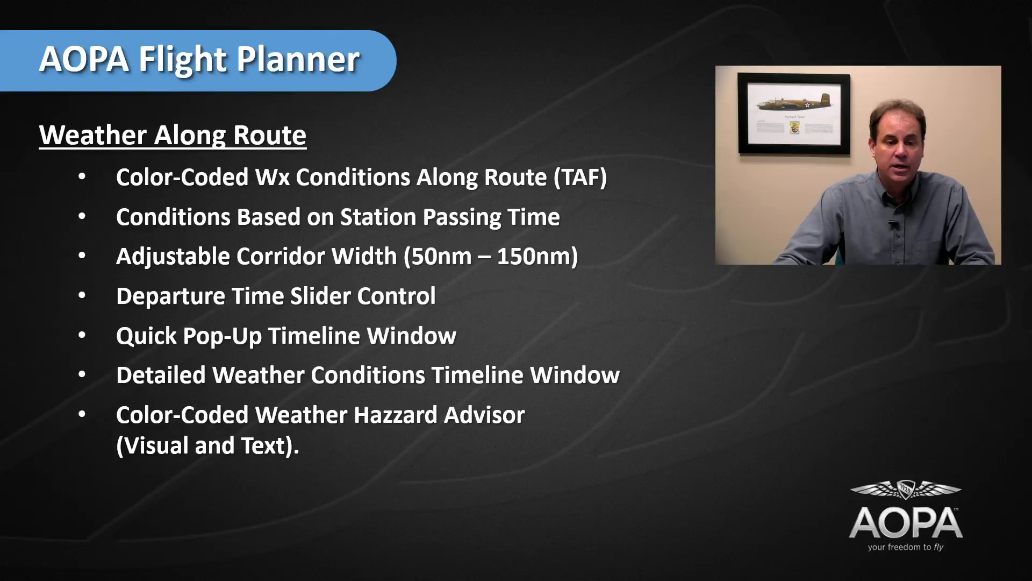
key("Right")
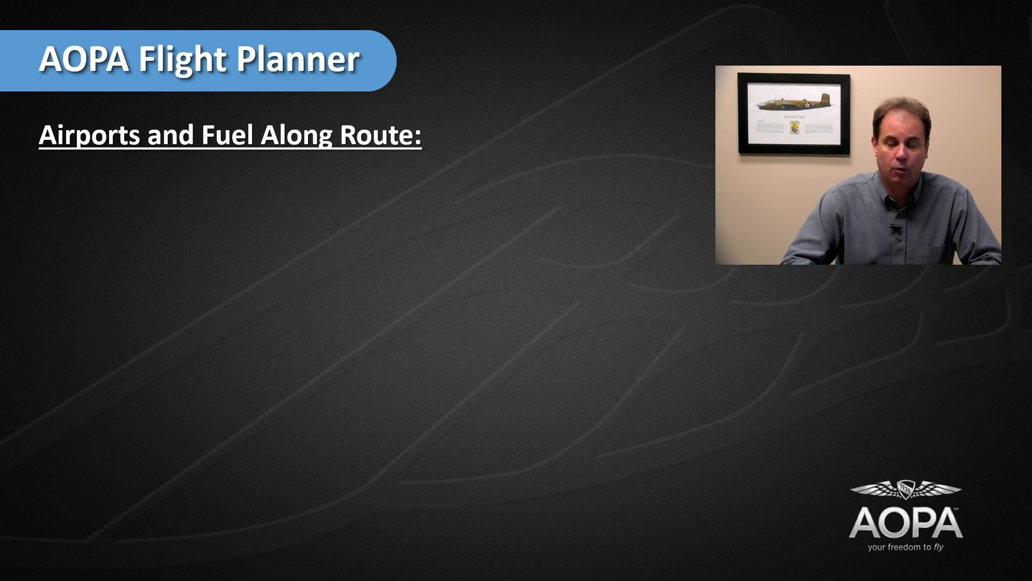
key("Right")
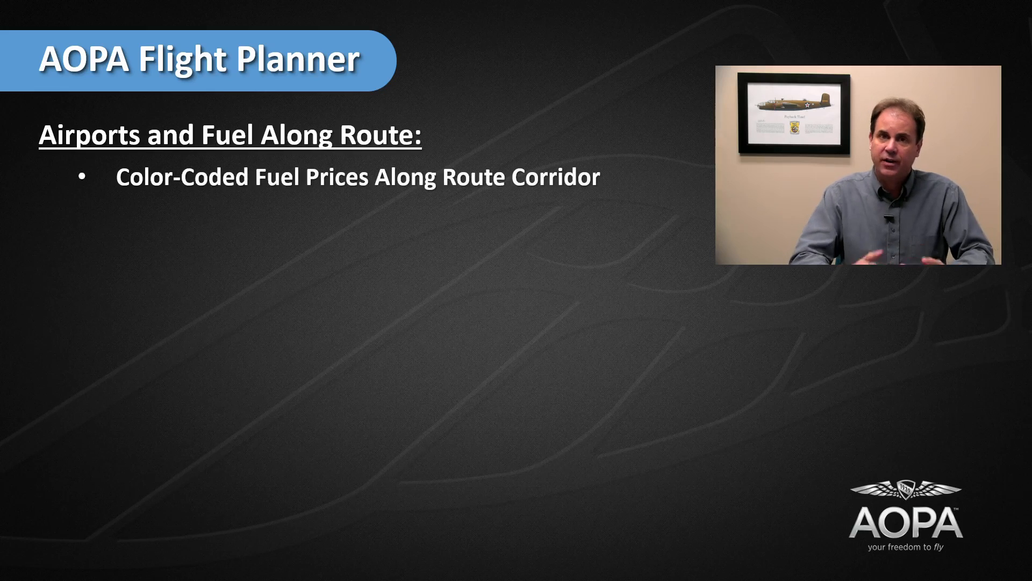
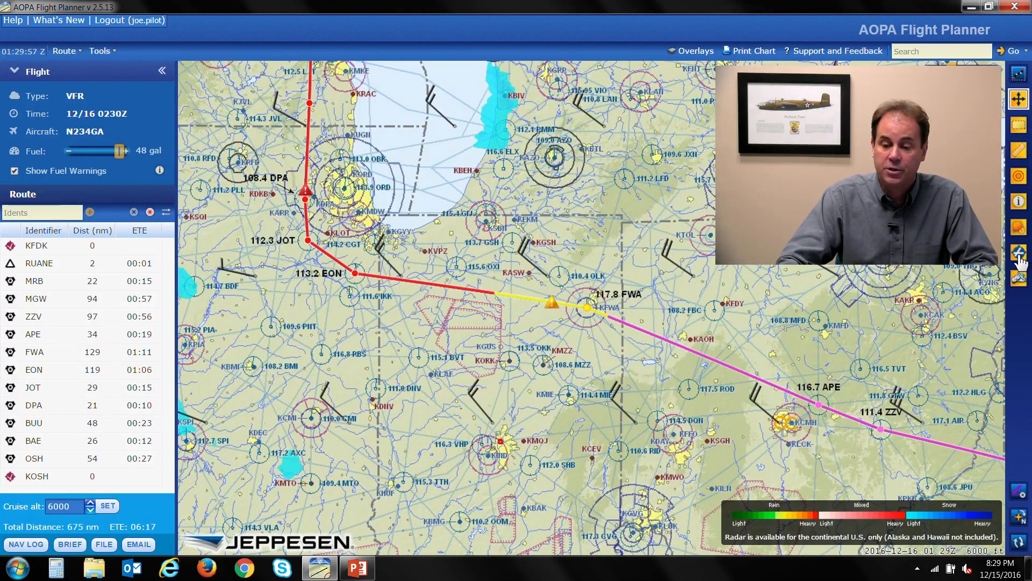
- Show airports and fuel along the route, reset the airport filters to their defaults, and move the settings window clear of the route
left_click(1020, 254)
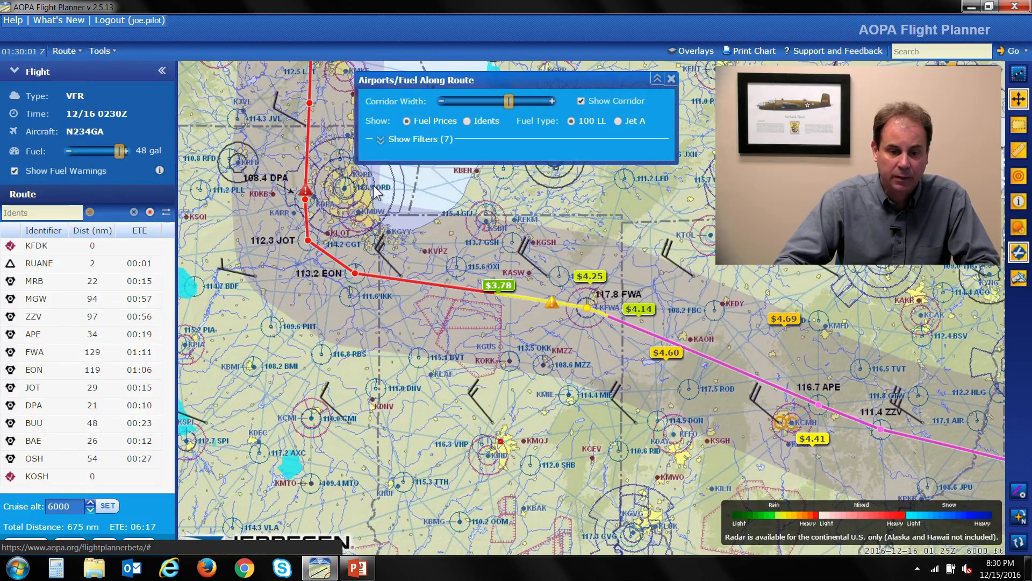
left_click(413, 141)
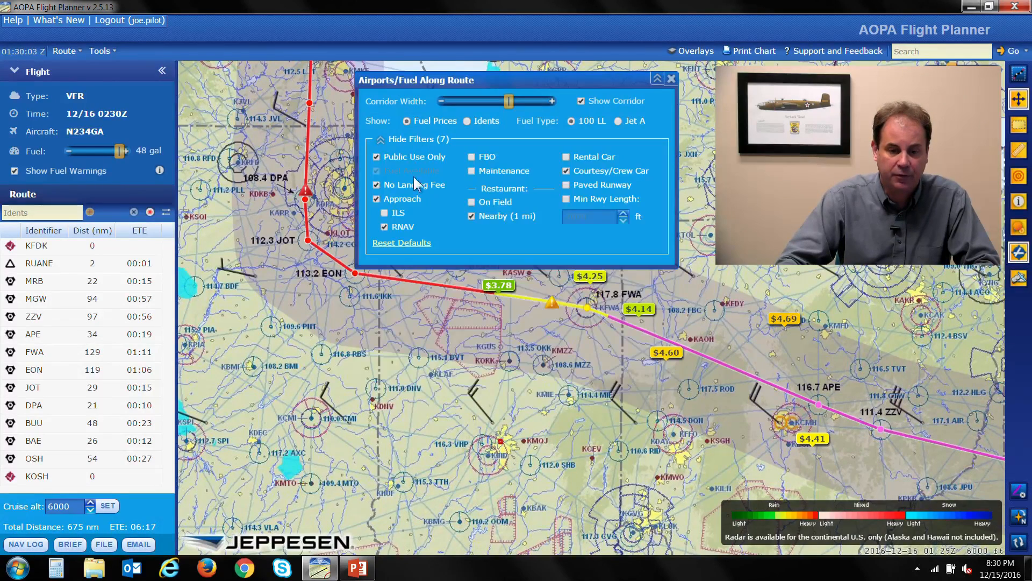
left_click(399, 244)
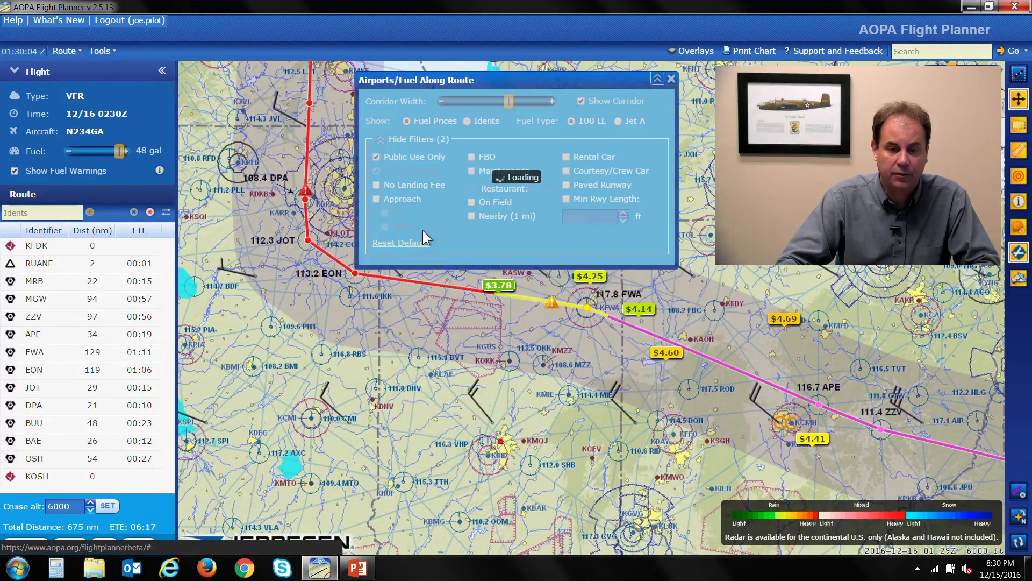
left_click(418, 140)
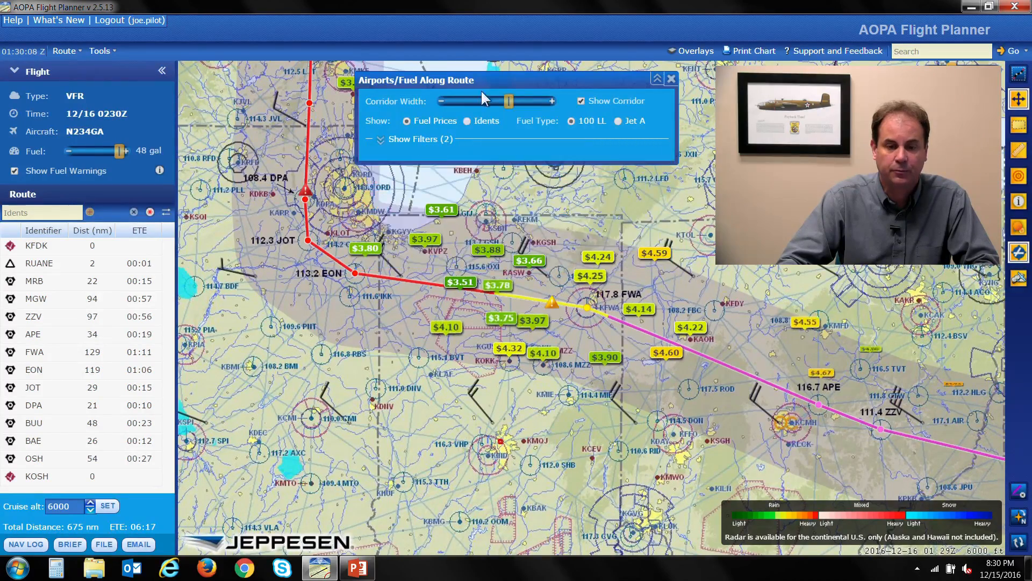
left_click_drag(544, 84, 747, 80)
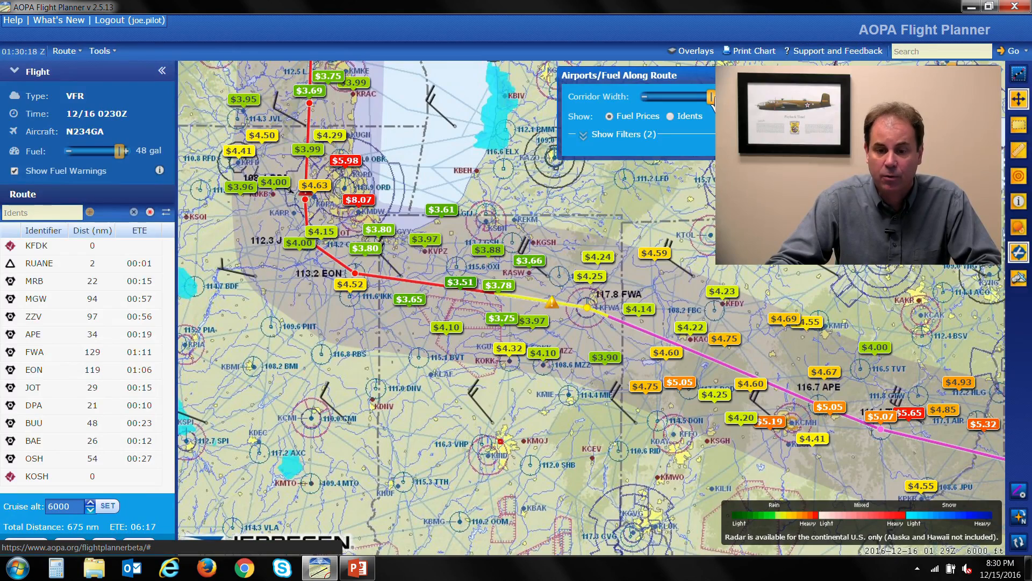
mouse_move(713, 102)
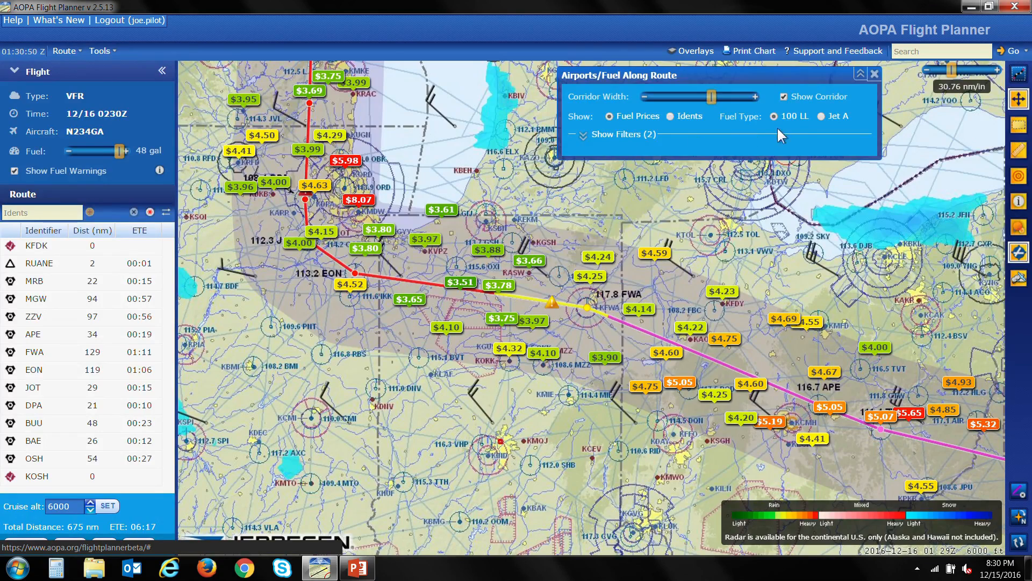
- Display the Jet A fuel prices along the route and return the fuel type to 100 LL
left_click(821, 117)
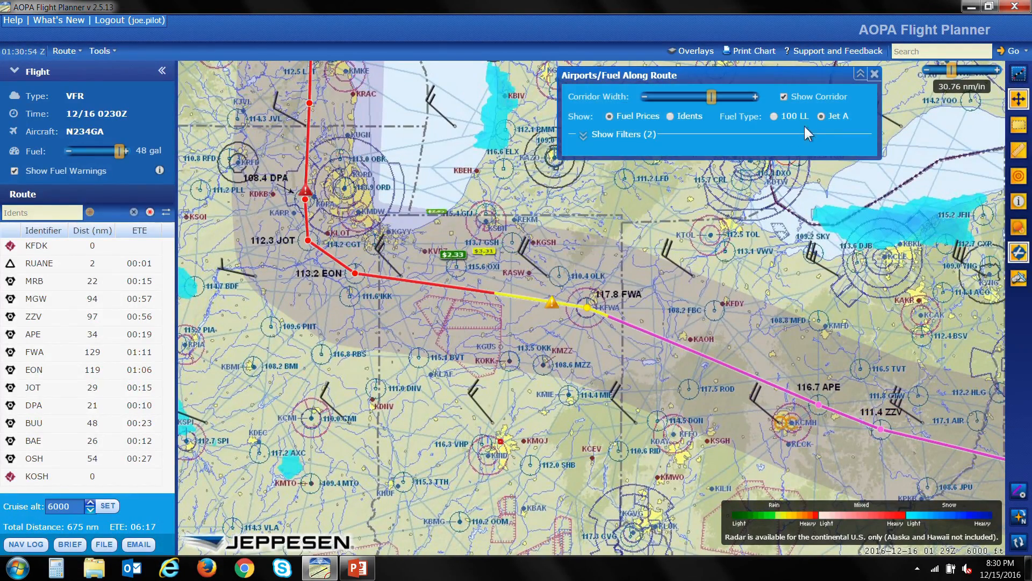
left_click(774, 117)
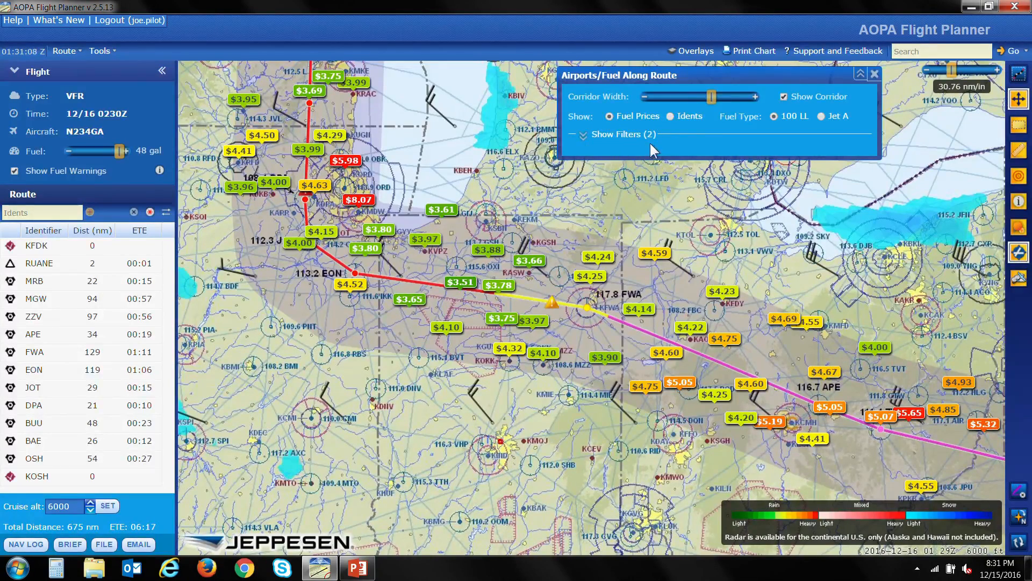
- Filter the airports along the route by No Landing Fee, FBO and an RNAV approach, with the settings window moved to the map's lower-left area
left_click(624, 136)
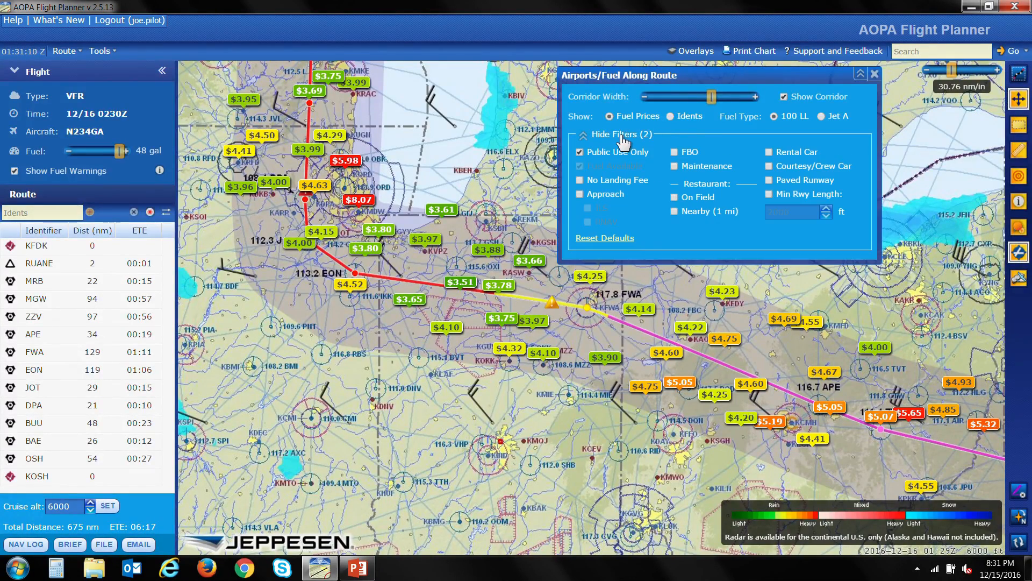
left_click_drag(710, 74, 344, 337)
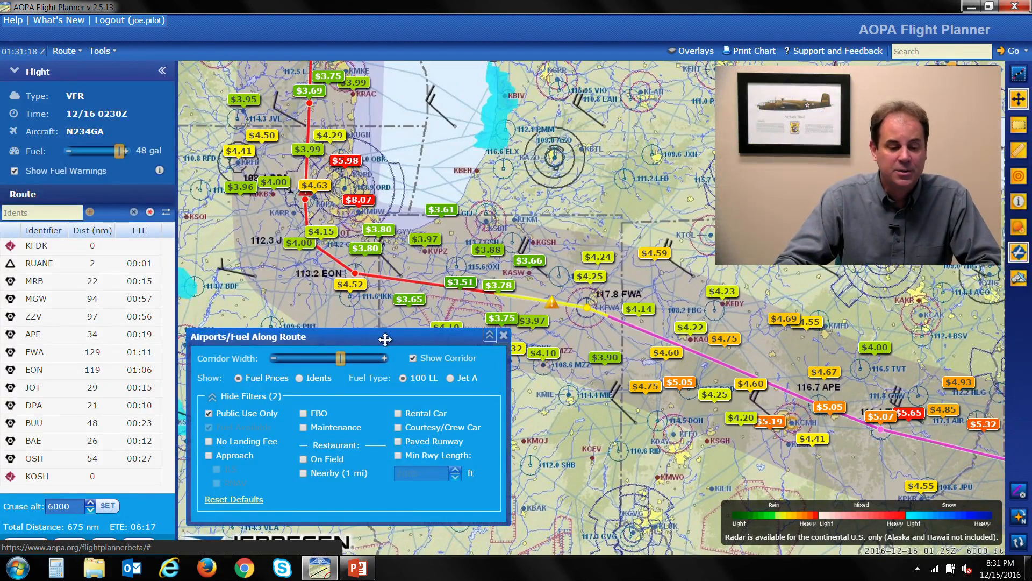
left_click_drag(383, 339, 379, 341)
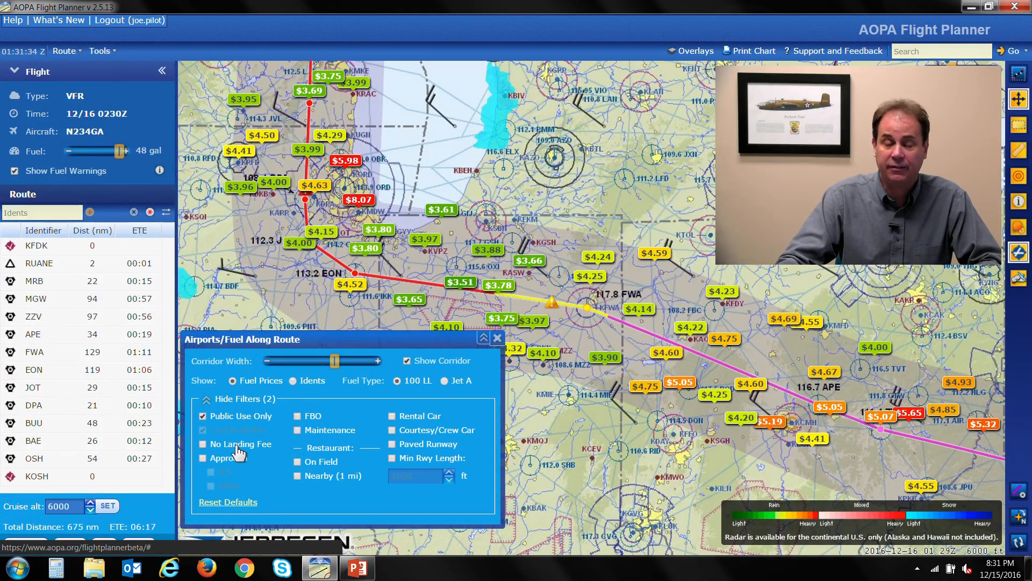
left_click(204, 446)
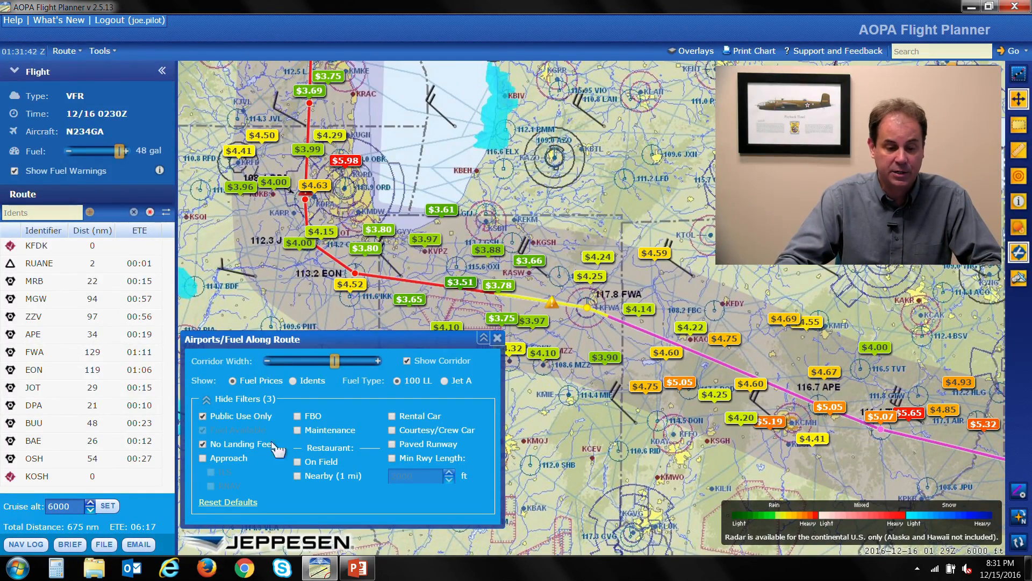
left_click(203, 459)
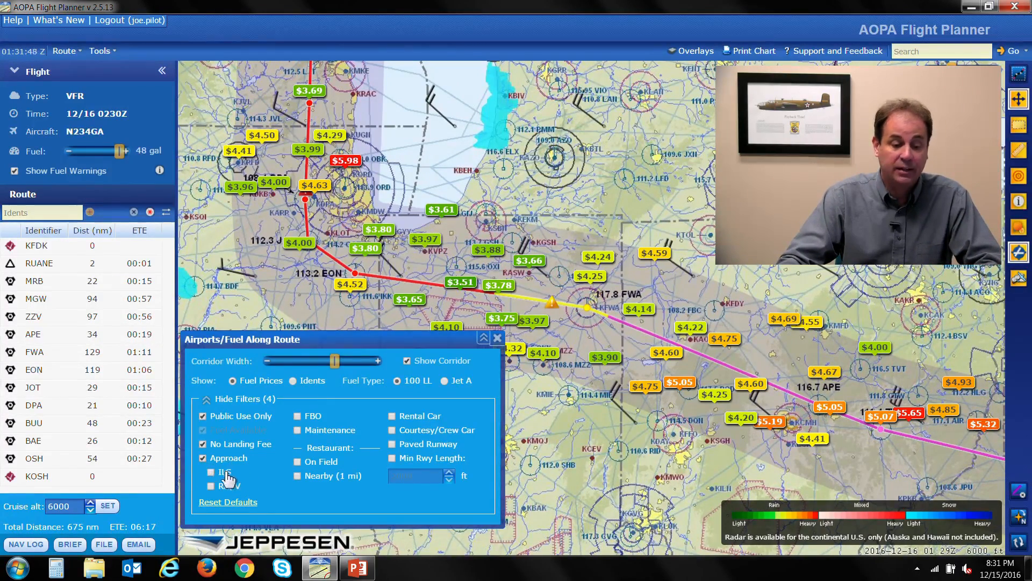
left_click(211, 486)
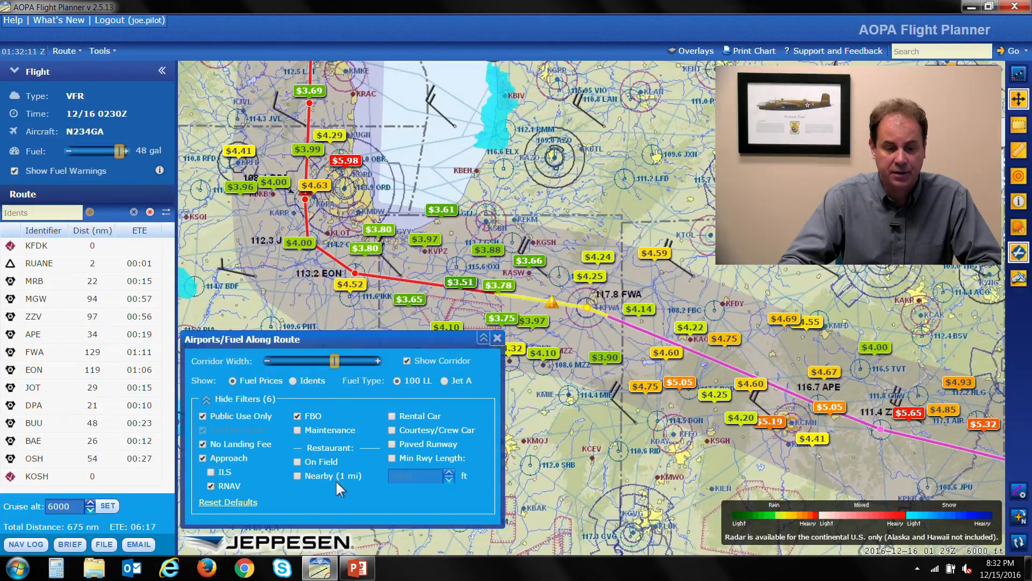
- Try the on-field restaurant filter, replace it with Nearby (1 mi) plus Courtesy/Crew Car, and collapse the settings window clear of the route
left_click(297, 462)
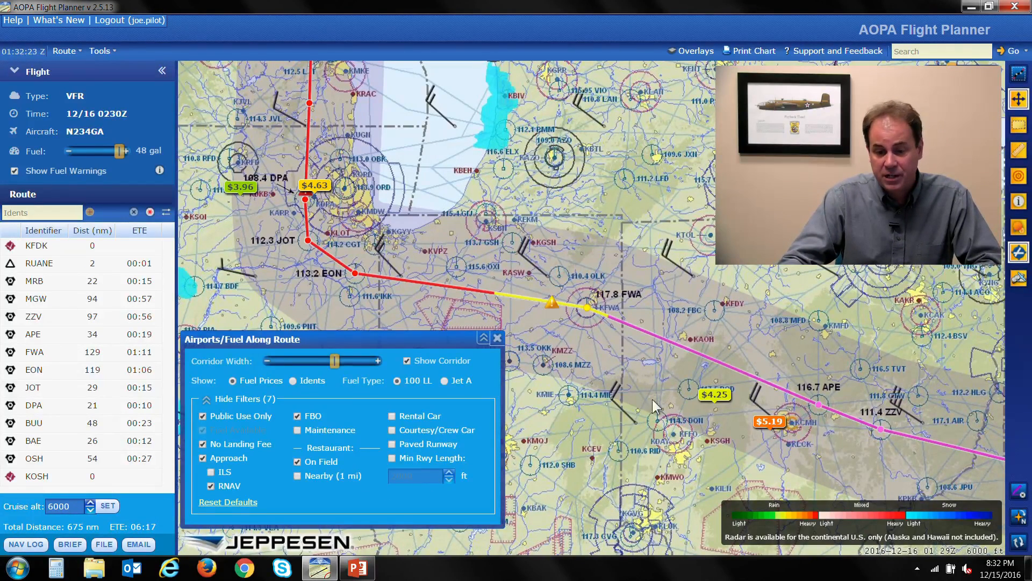
mouse_move(715, 400)
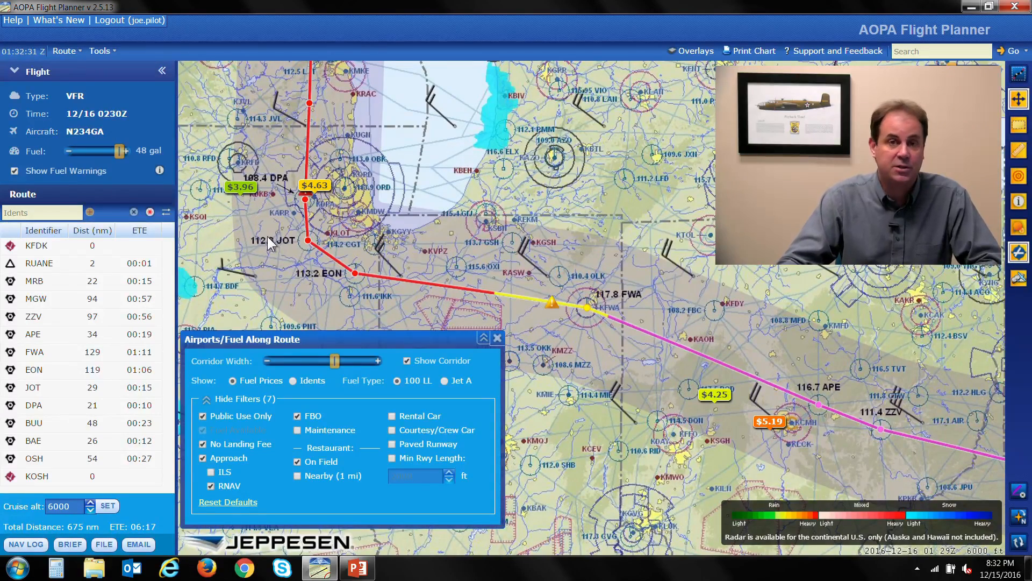
left_click(297, 461)
left_click(298, 475)
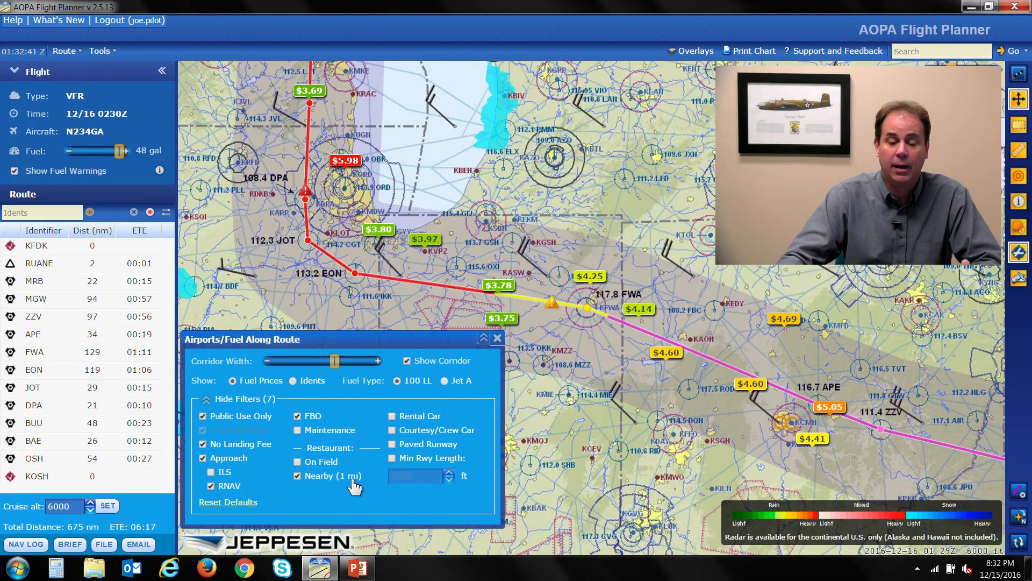
left_click(392, 430)
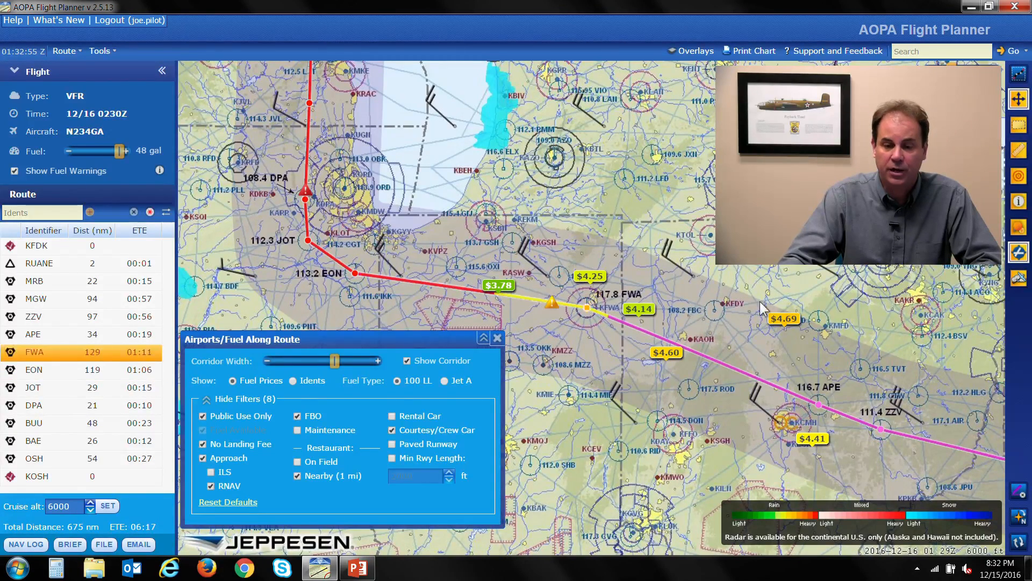
left_click(483, 337)
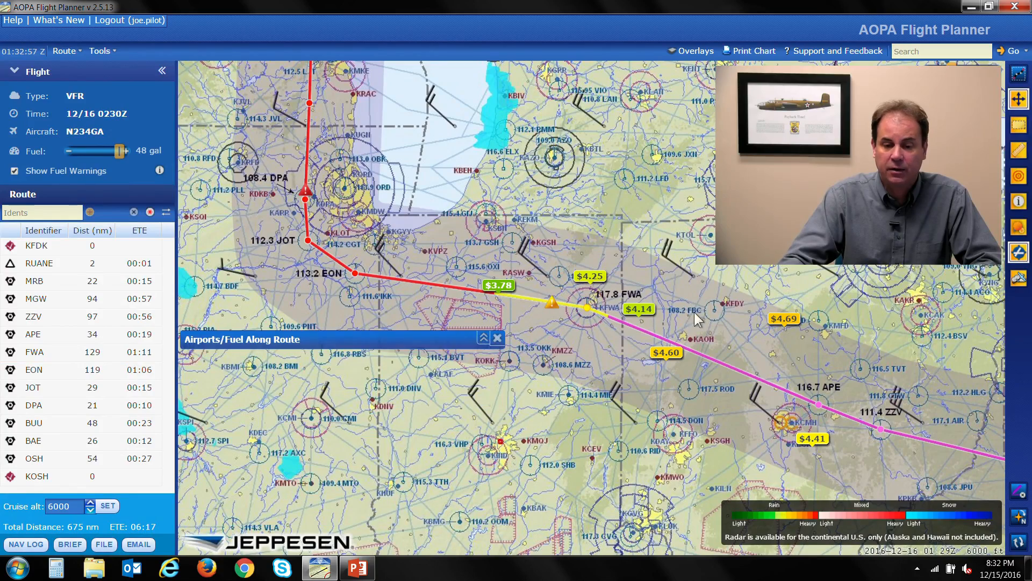
left_click_drag(439, 340, 385, 497)
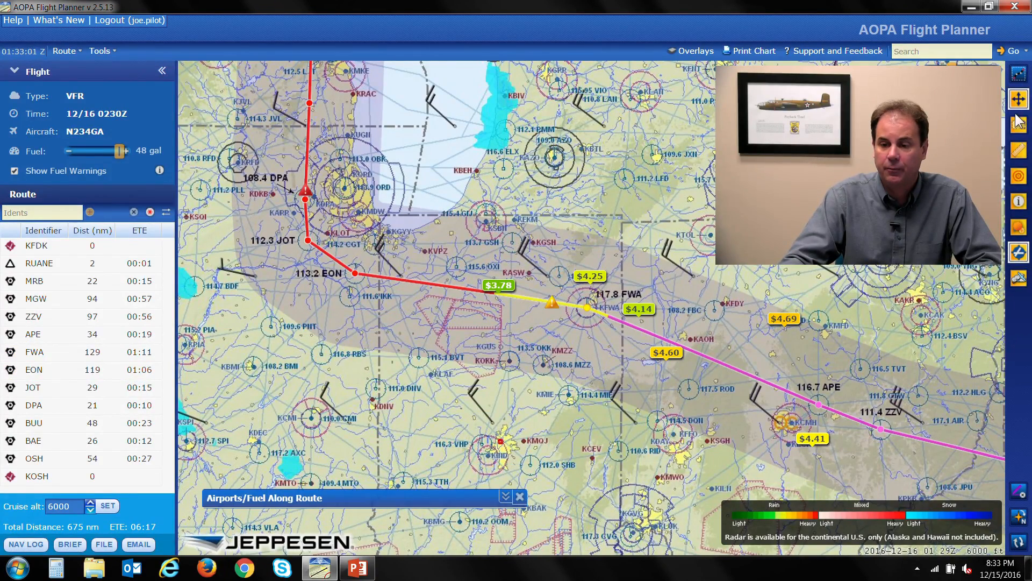
- Examine the airport information for KRCR, the fuel stop beside the route west of Fort Wayne, and close it
left_click(1018, 122)
left_click_drag(622, 188, 424, 378)
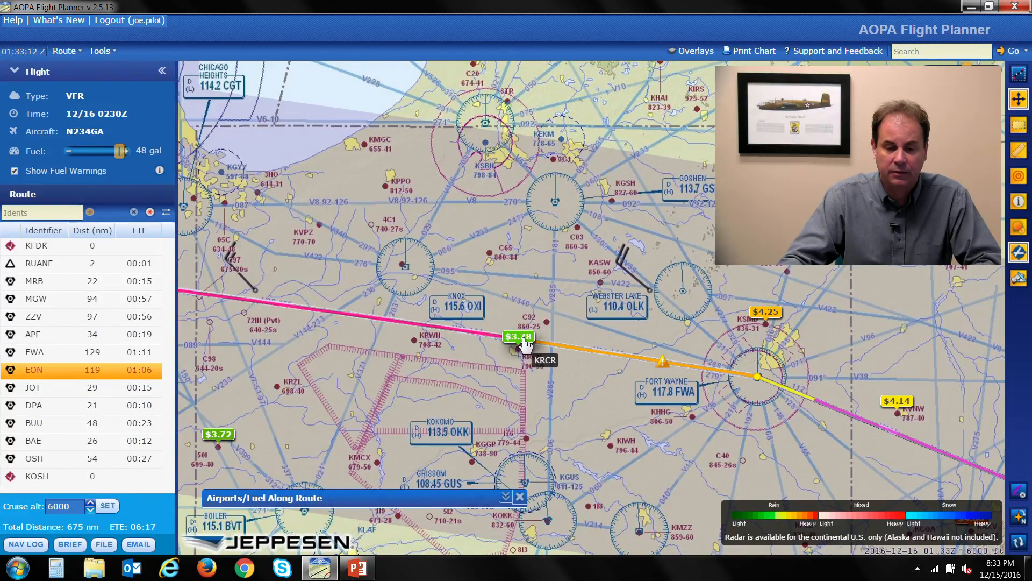
left_click(523, 340)
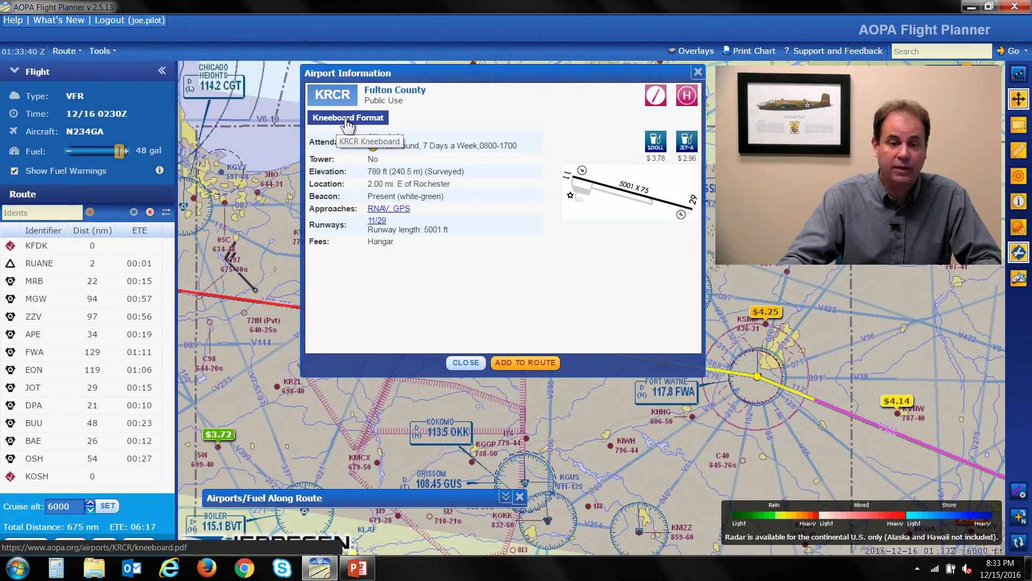
left_click(698, 72)
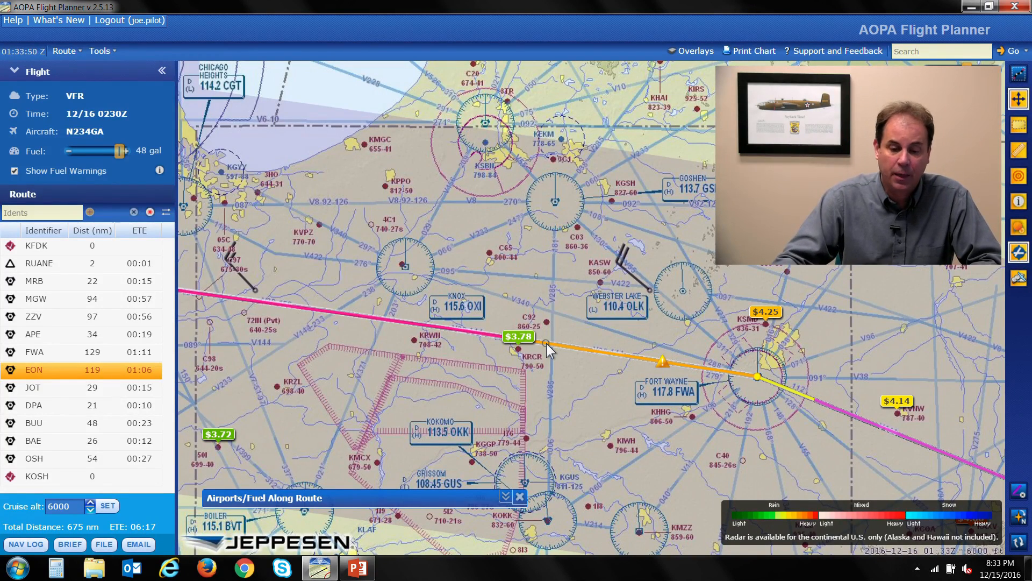
- Reroute the FWA to EON leg through KRCR and select the waypoints from EON to KOSH in the route list
left_click_drag(545, 342, 518, 350)
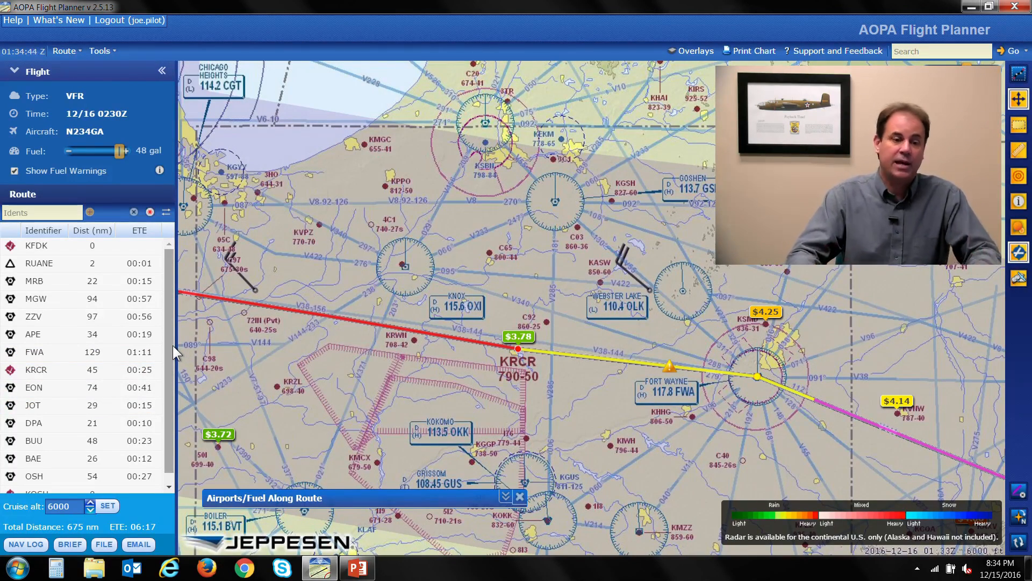
scroll(169, 340, "down", 1)
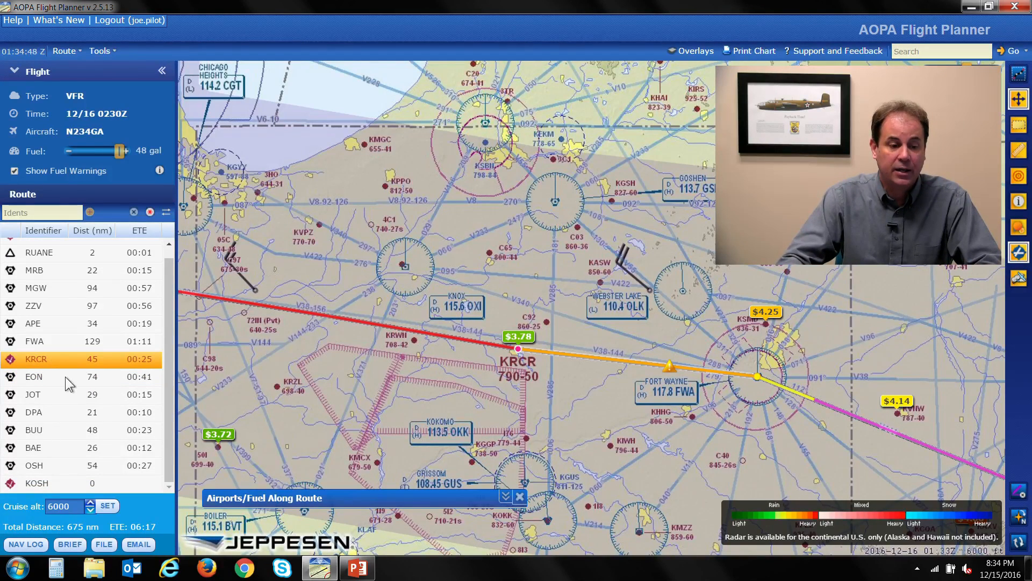
left_click_drag(66, 376, 70, 483)
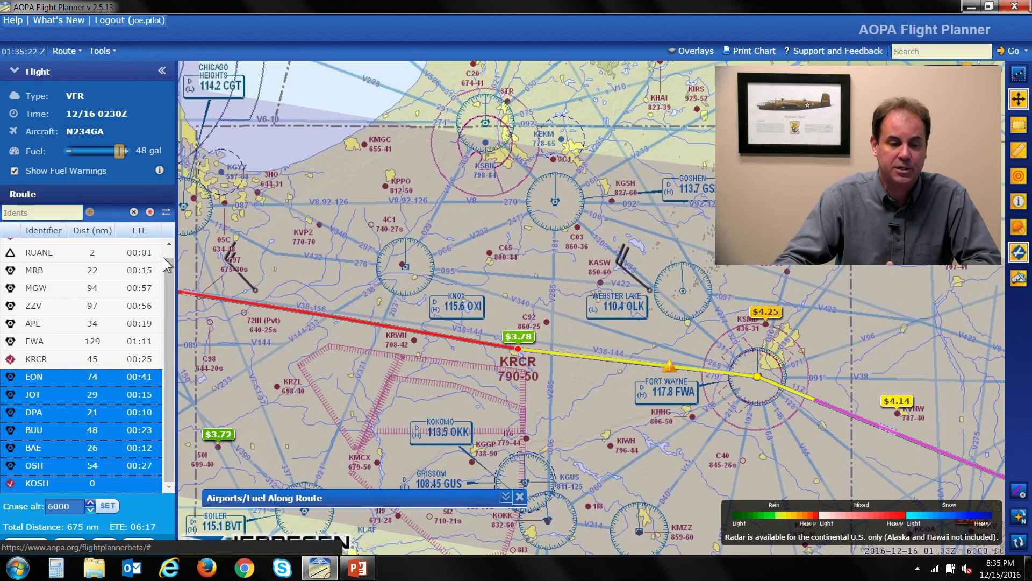
scroll(163, 257, "up", 1)
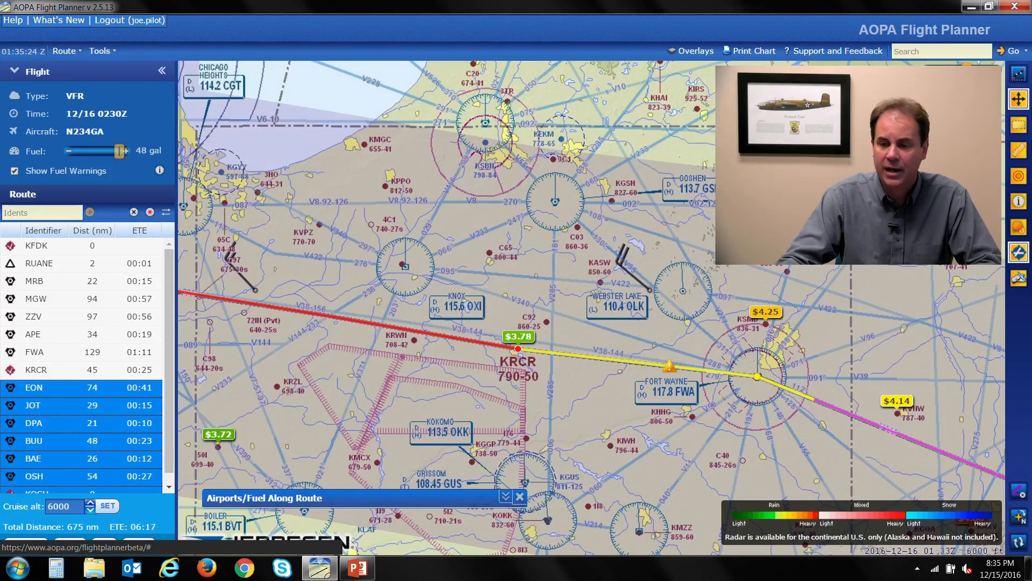
left_click(1019, 74)
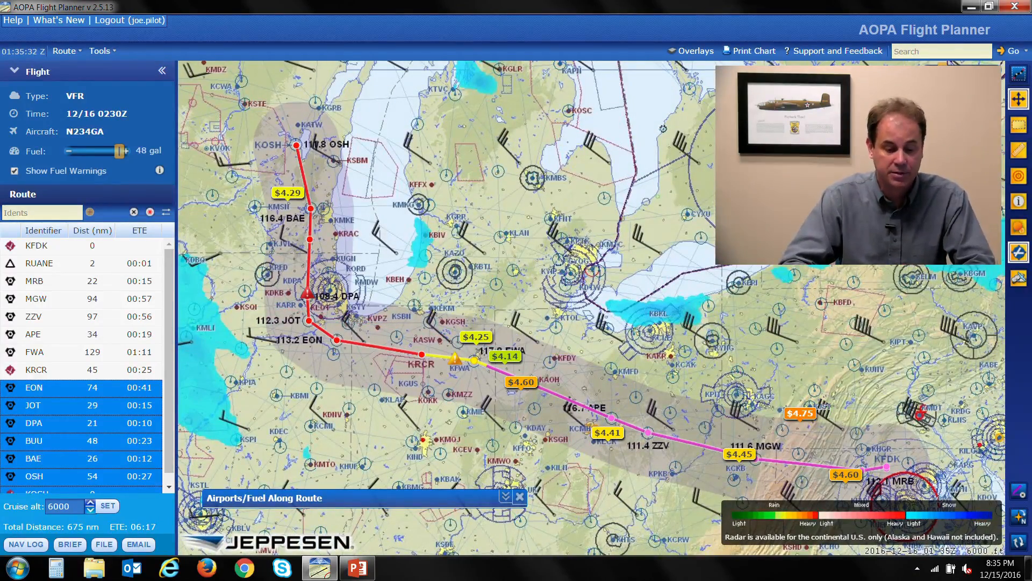
key("alt+Tab")
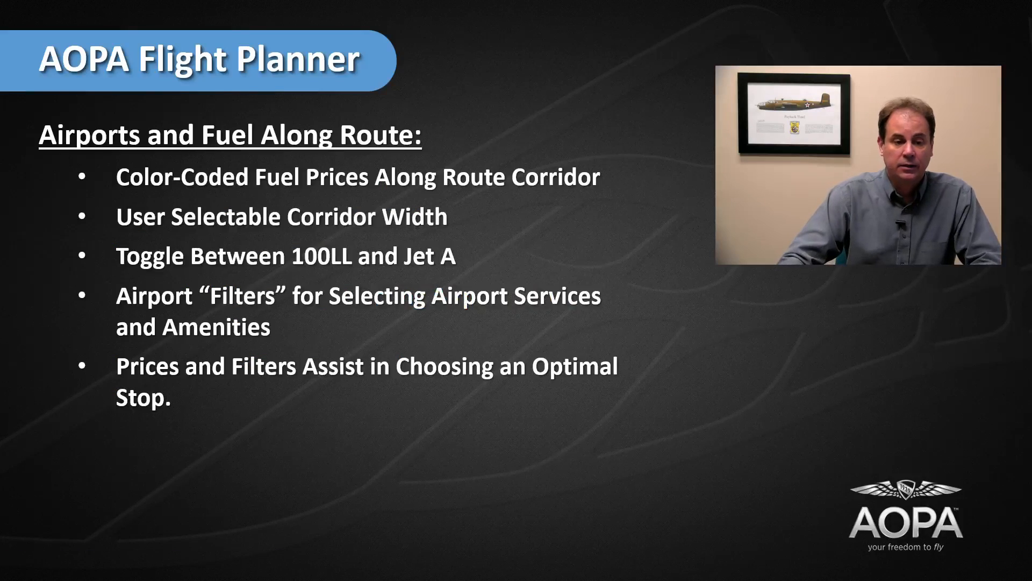
key("Right")
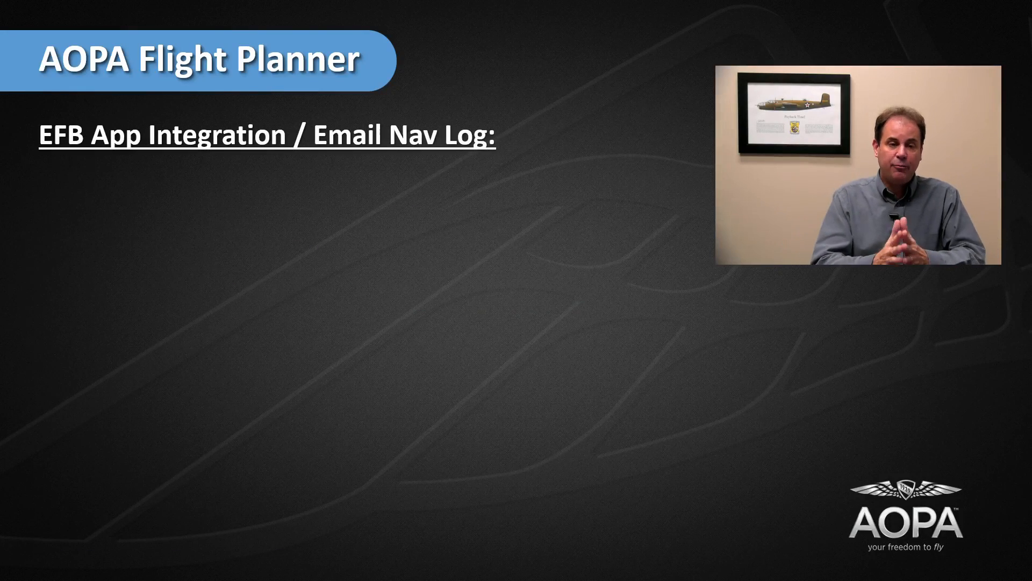
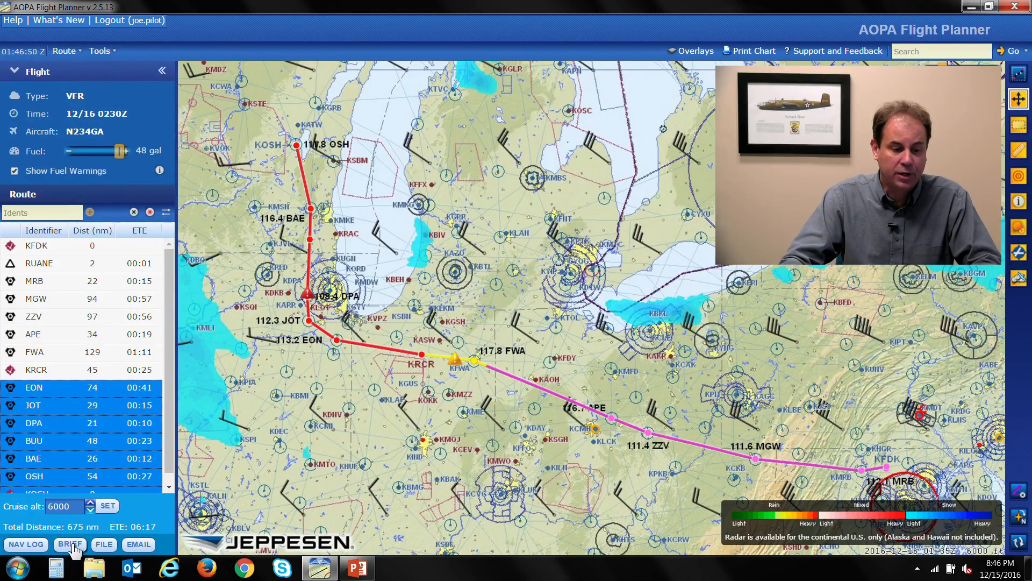
- View the new briefing form for FAA weather briefings and flight plans for the current route, and close it
left_click(66, 50)
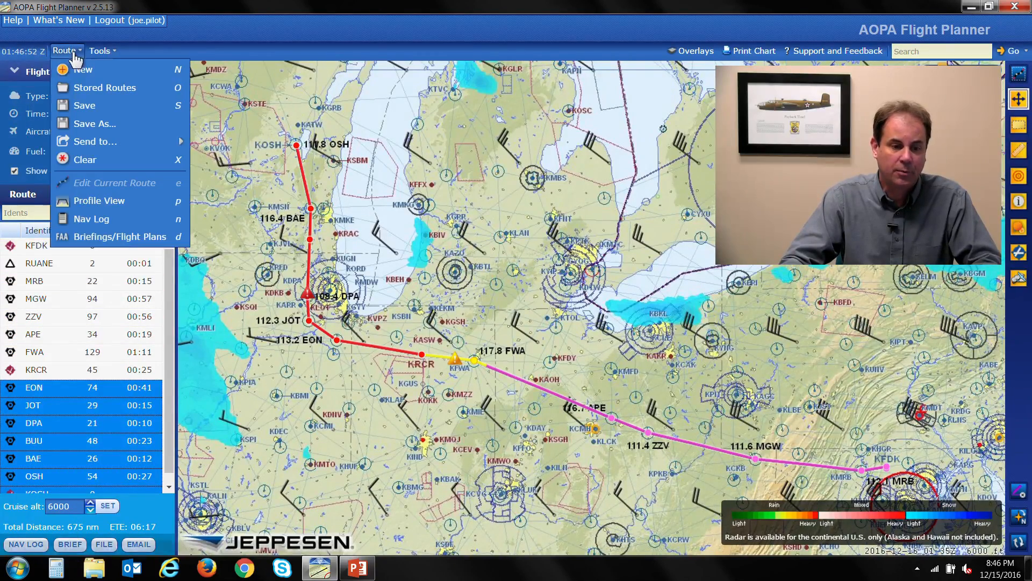
left_click(140, 238)
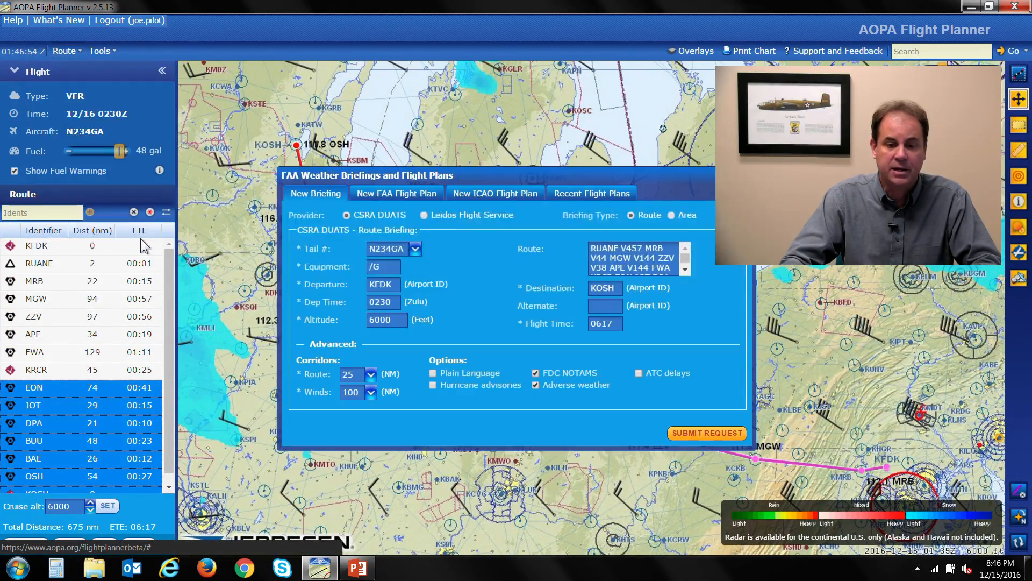
left_click_drag(521, 175, 522, 128)
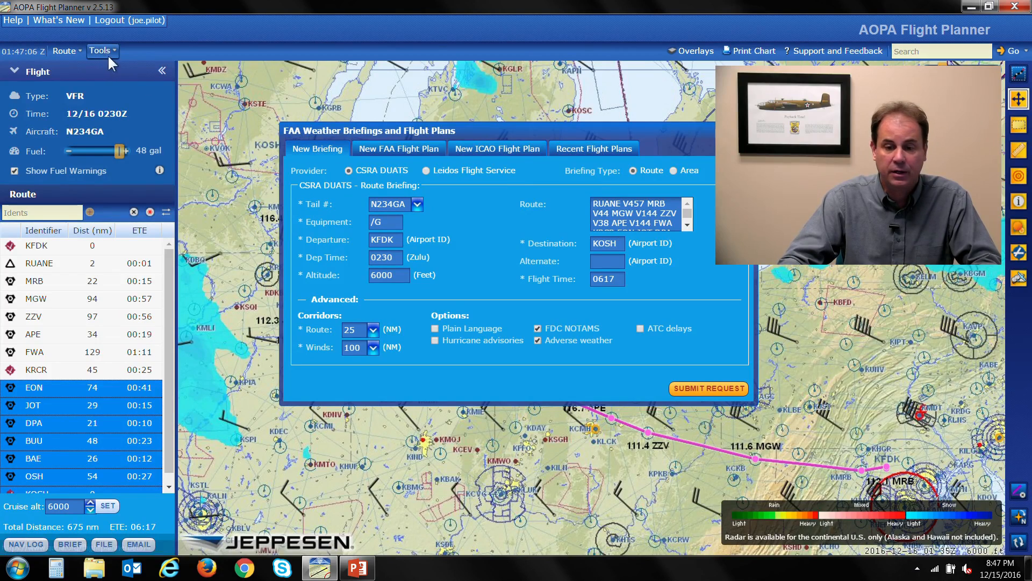
left_click(749, 130)
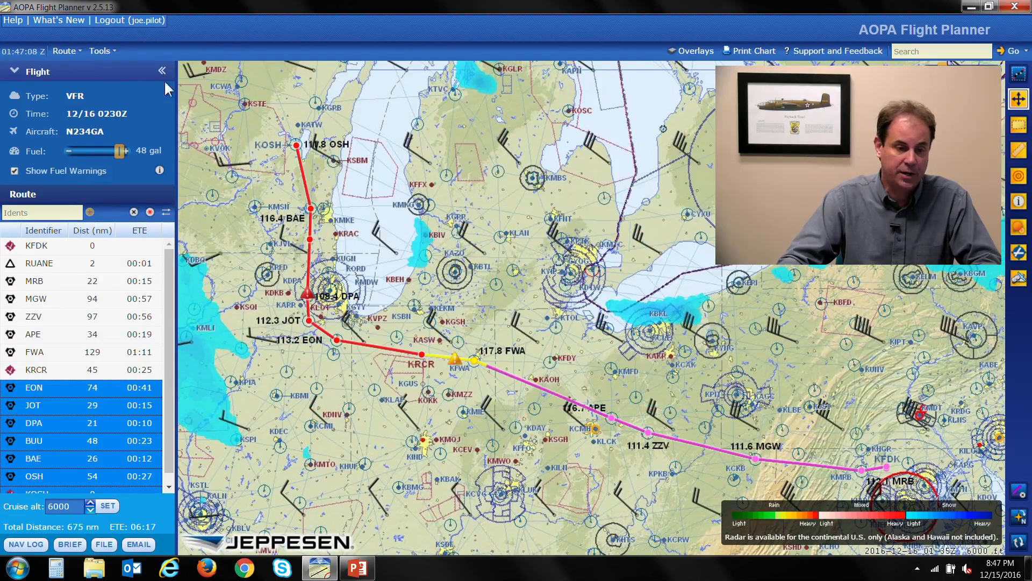
- Open the stored Piper Archer's aircraft information for editing and set its wake turbulence category to L: Light
left_click(100, 53)
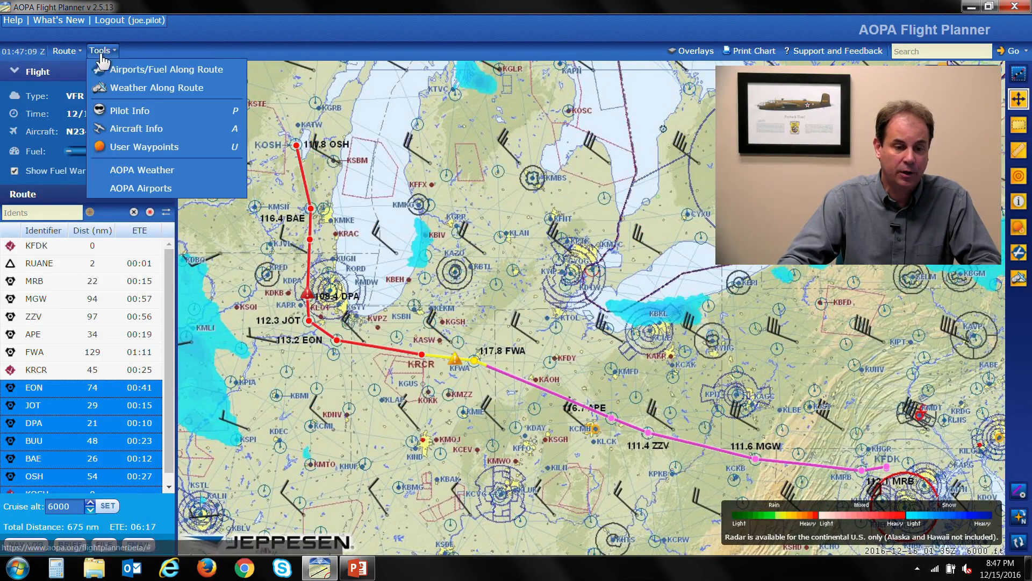
left_click(188, 139)
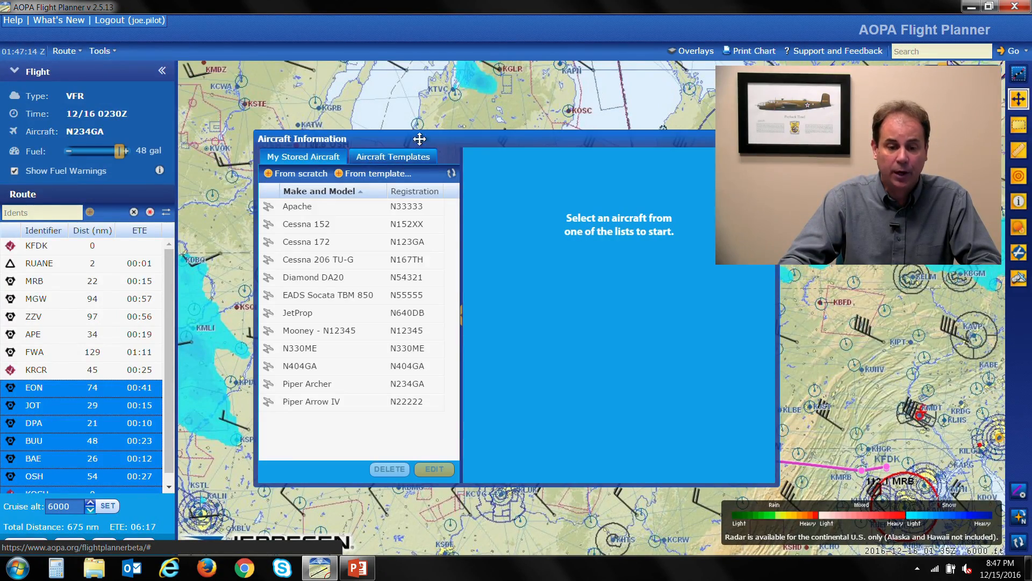
left_click_drag(431, 139, 434, 113)
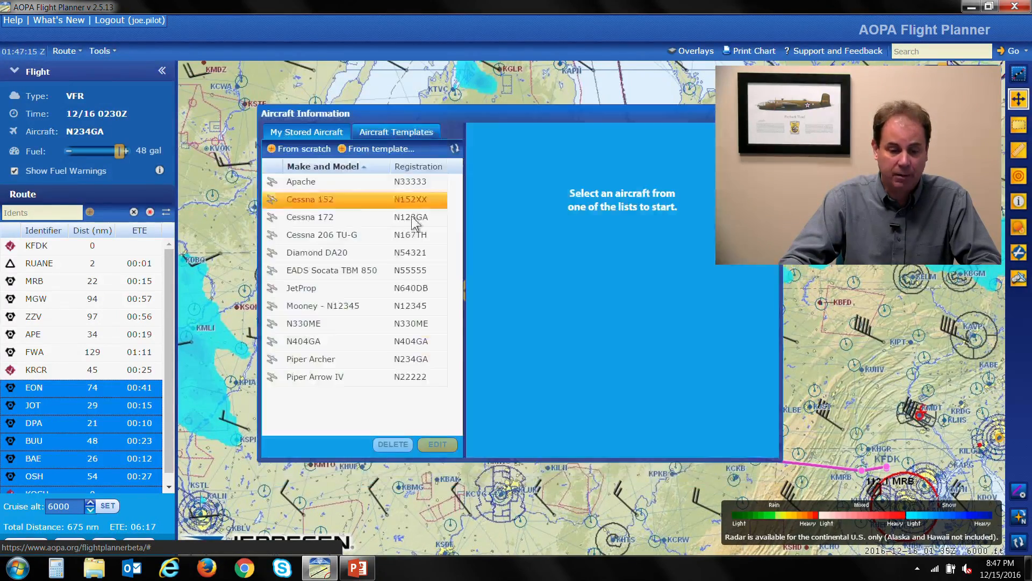
double_click(367, 359)
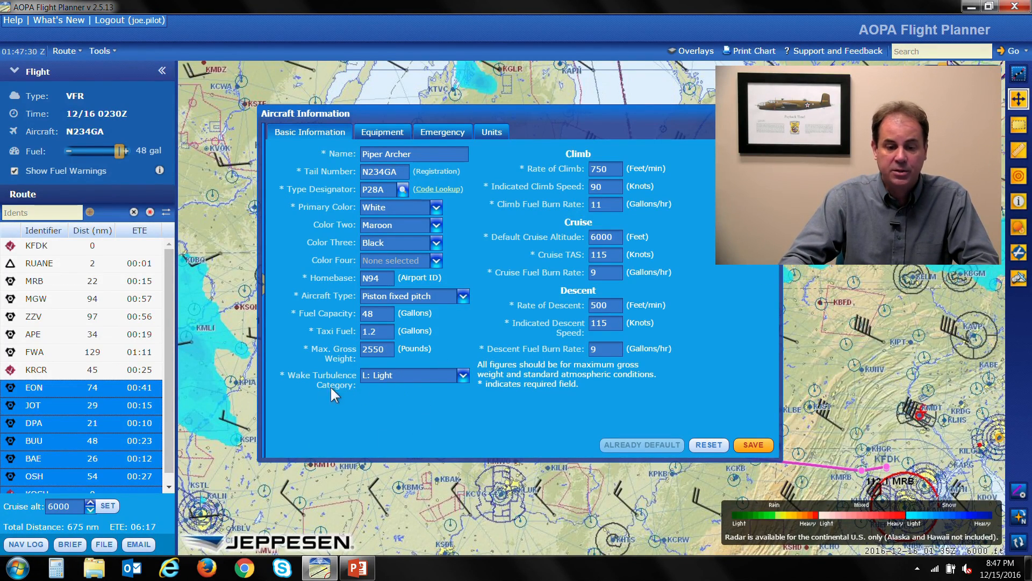
left_click(462, 375)
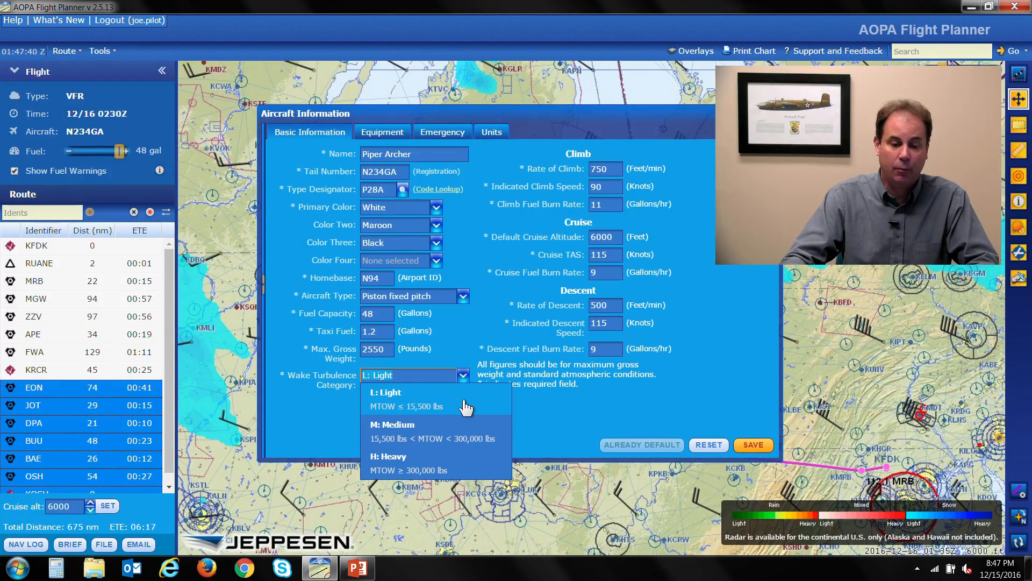
left_click(455, 404)
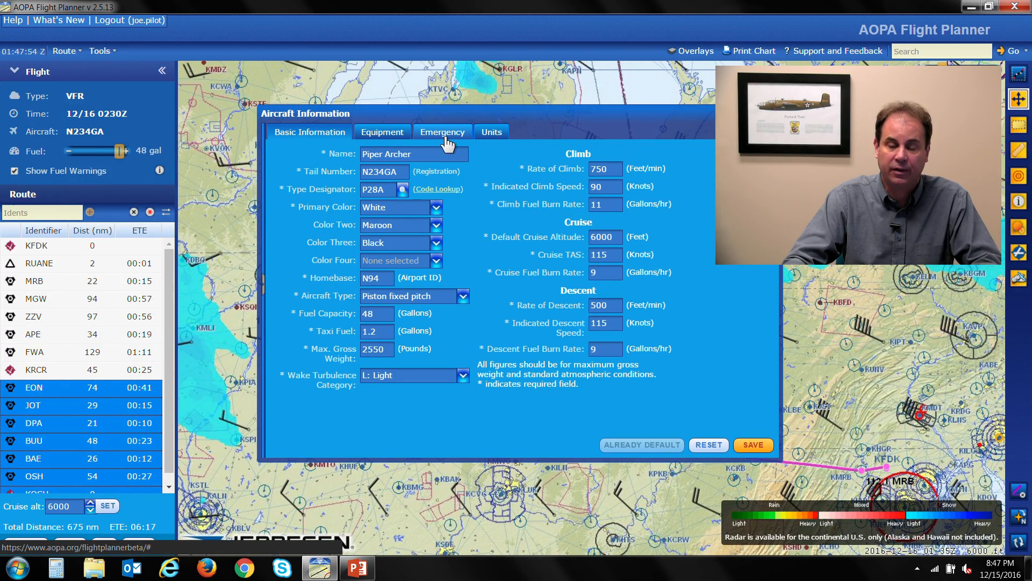
- Choose FAA equipment code G - GPS, transponder, mode C in the aircraft's equipment details and clear the ICAO equipment code
left_click(395, 141)
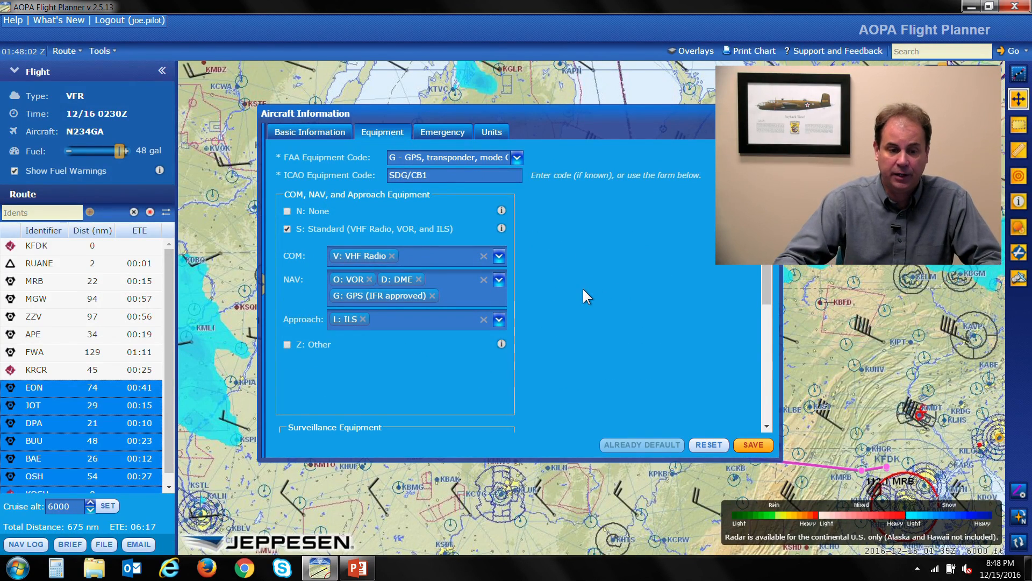
left_click(516, 158)
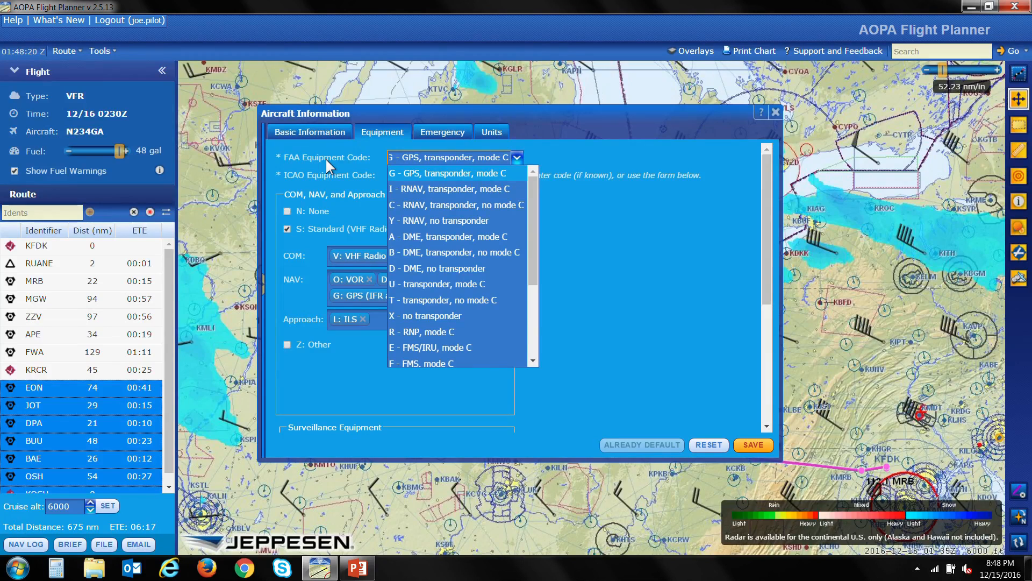
left_click(466, 178)
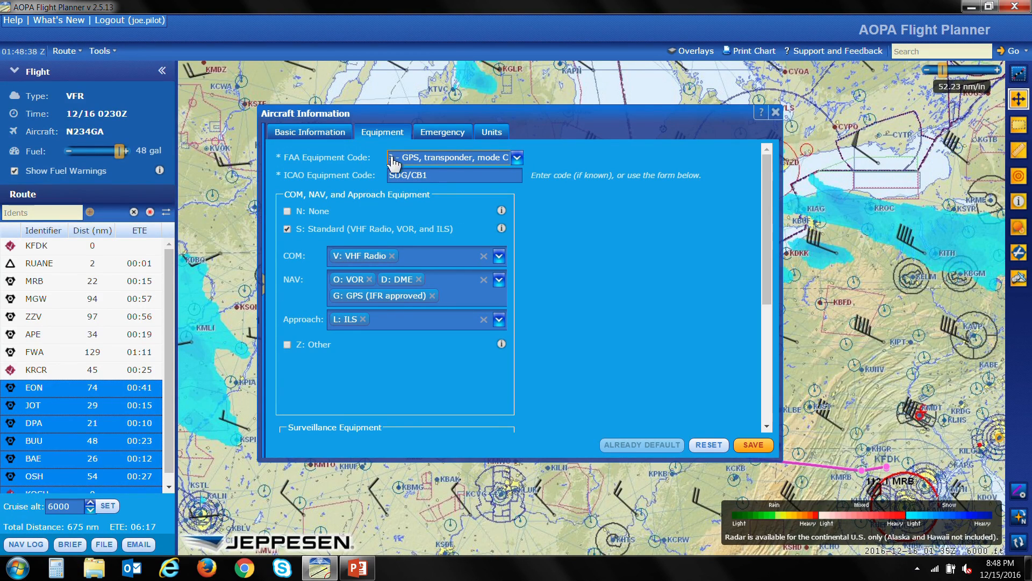
left_click(424, 175)
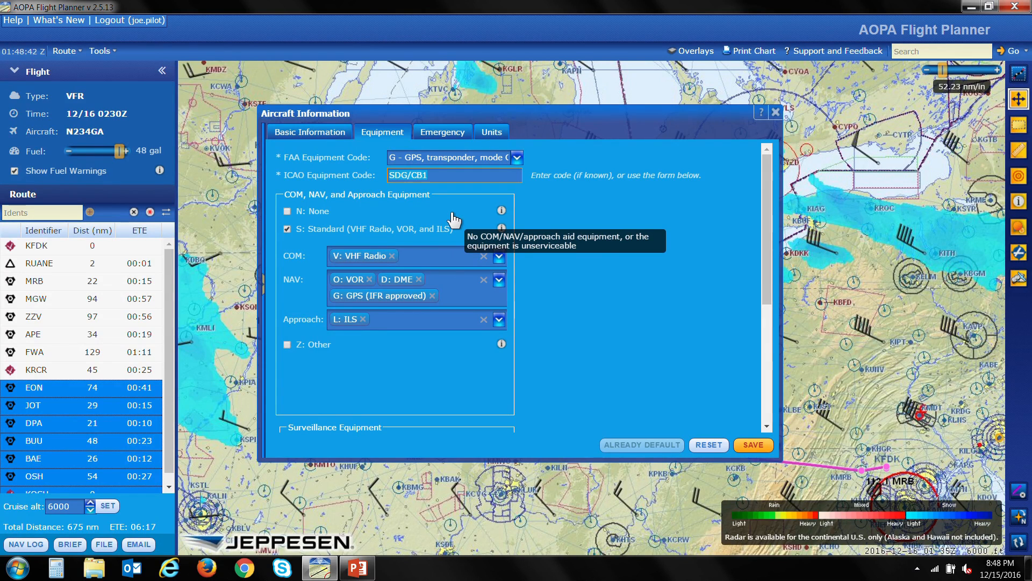
key("BackSpace")
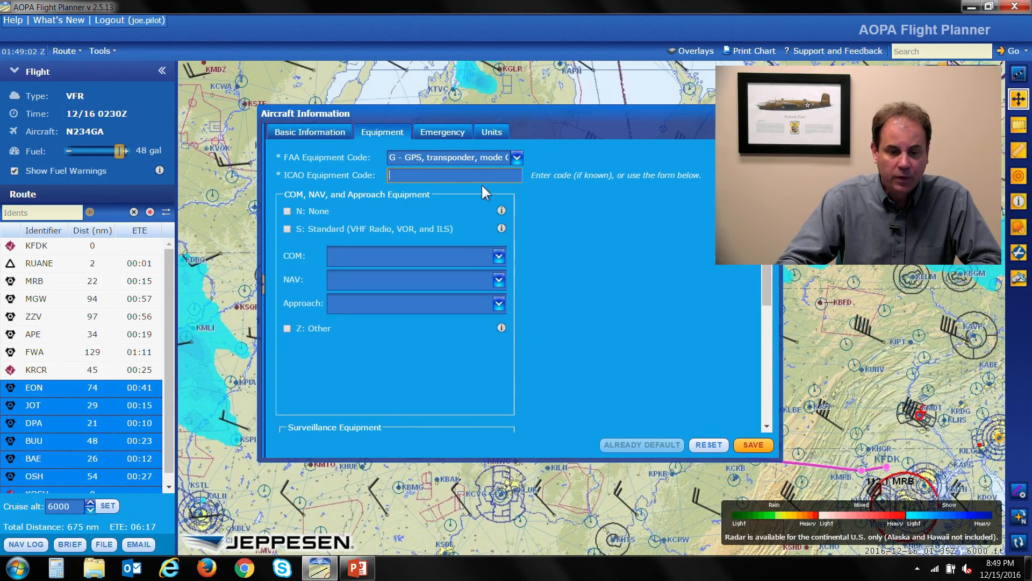
- Try N: None for the COM, NAV and approach equipment, and replace it with S: Standard (VHF Radio, VOR, and ILS)
left_click(287, 211)
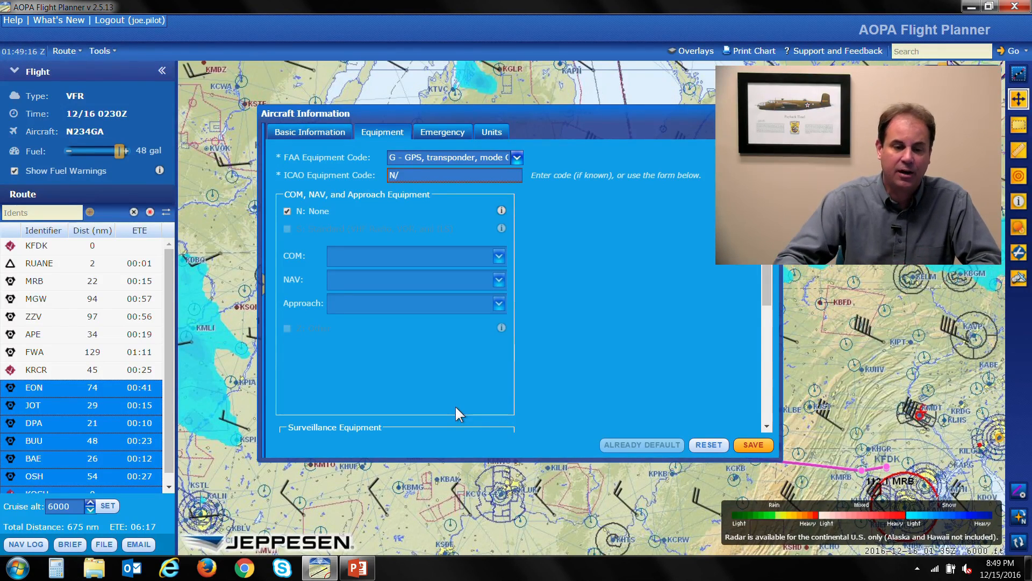
left_click(288, 211)
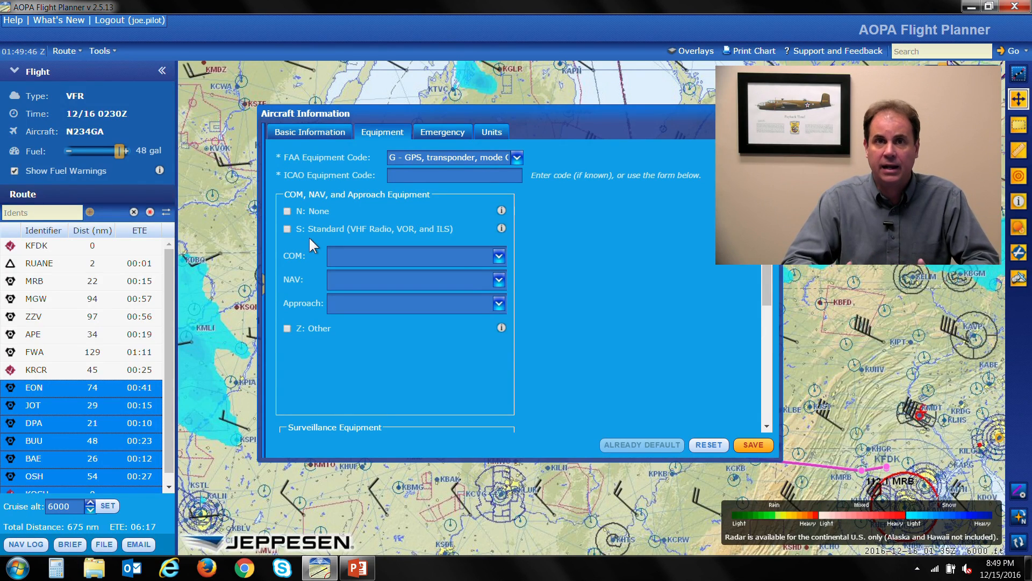
left_click(287, 228)
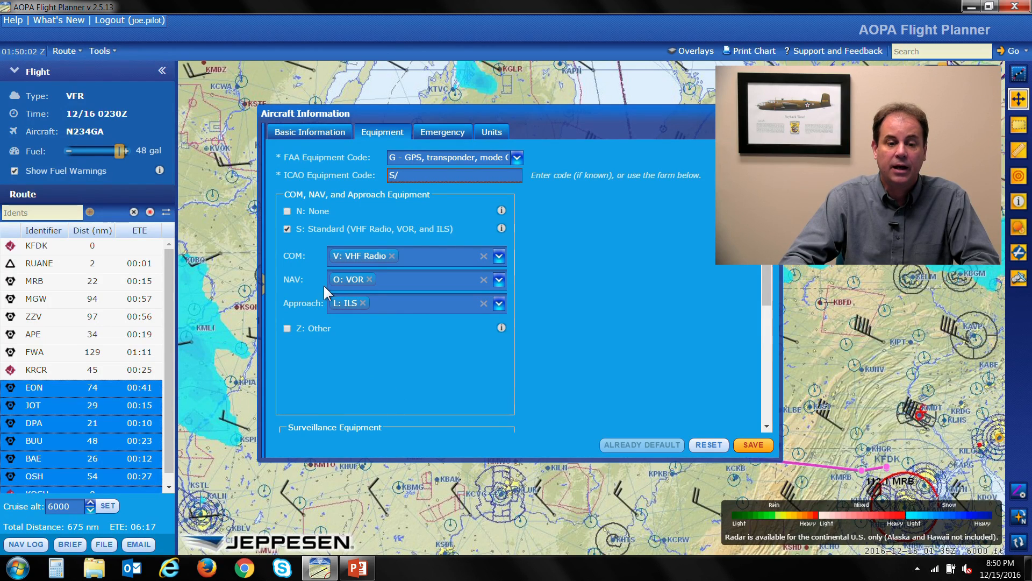
mouse_move(289, 233)
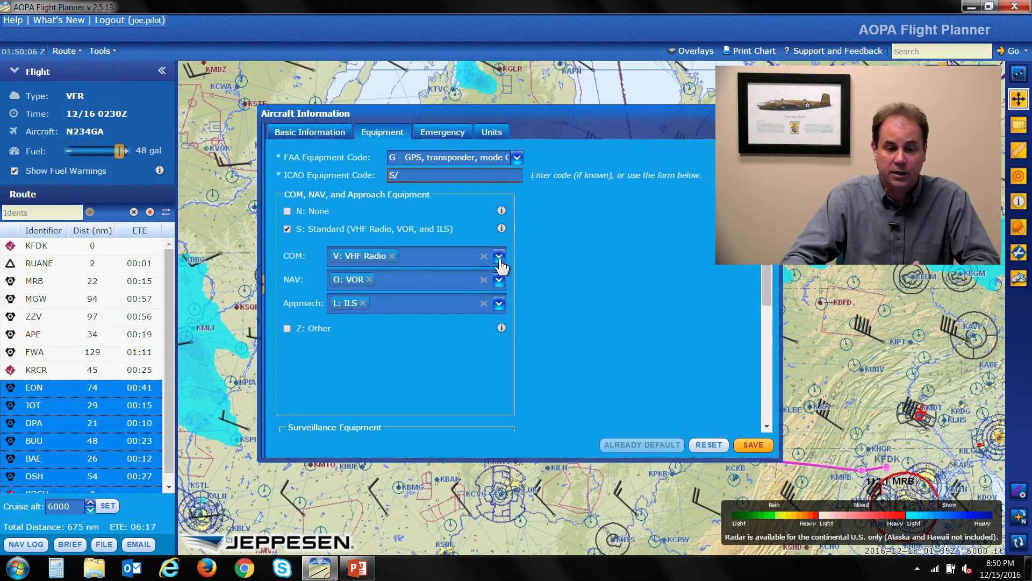
- Try adding U: UHF Radio to the COM equipment, remove it again, and look through the COM options
left_click(499, 257)
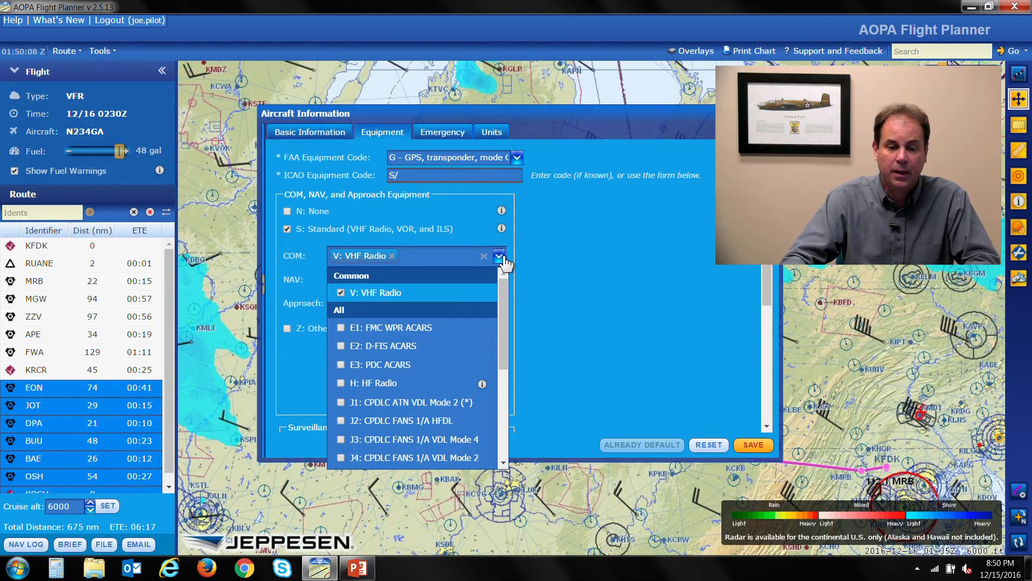
left_click_drag(504, 295, 513, 392)
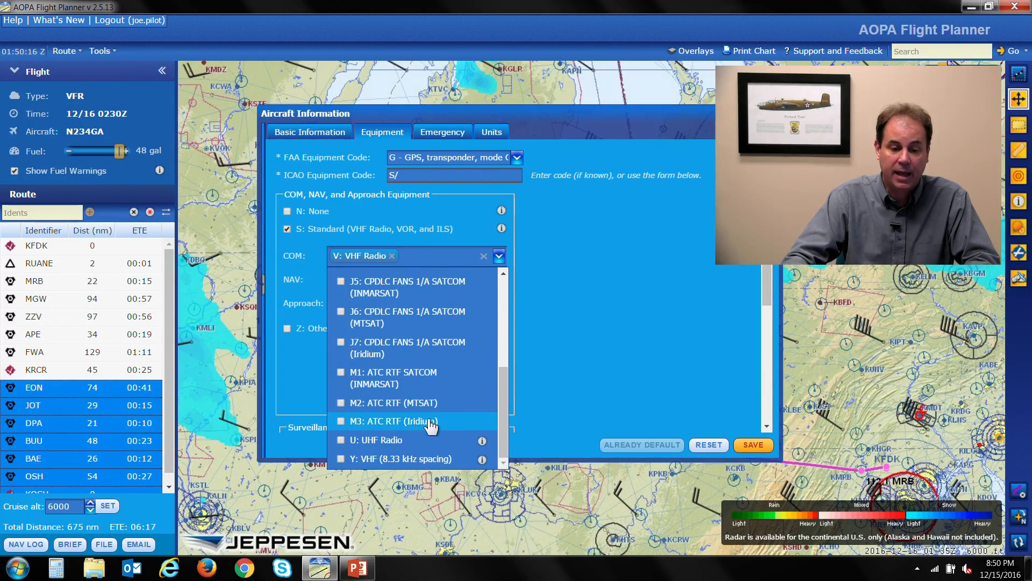
left_click(340, 440)
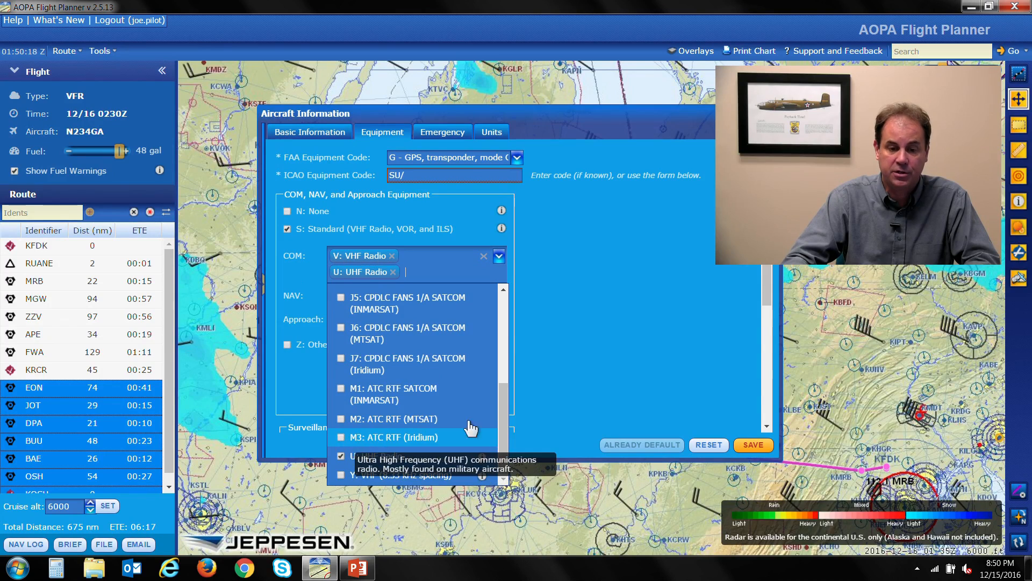
left_click(596, 292)
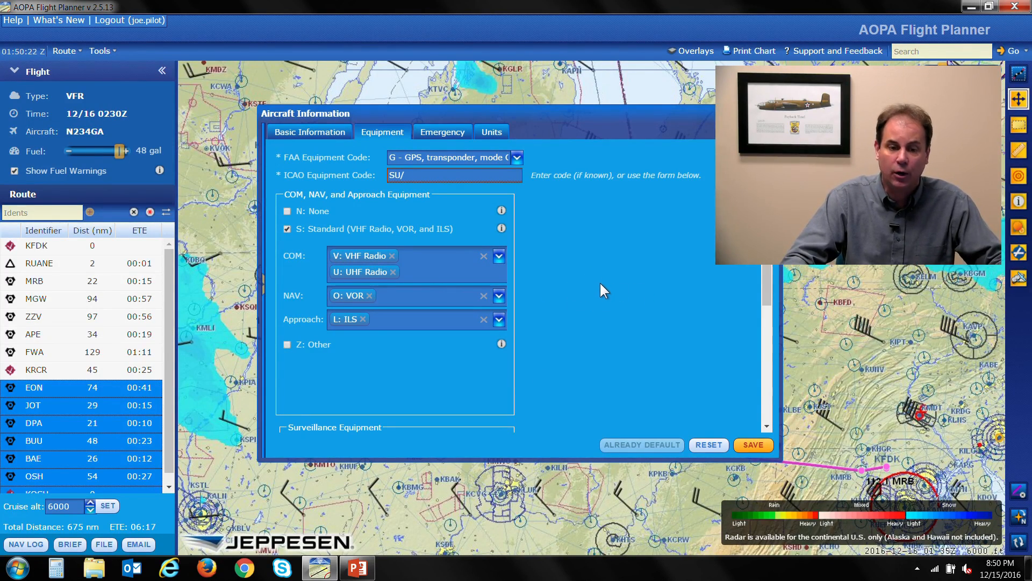
left_click(404, 175)
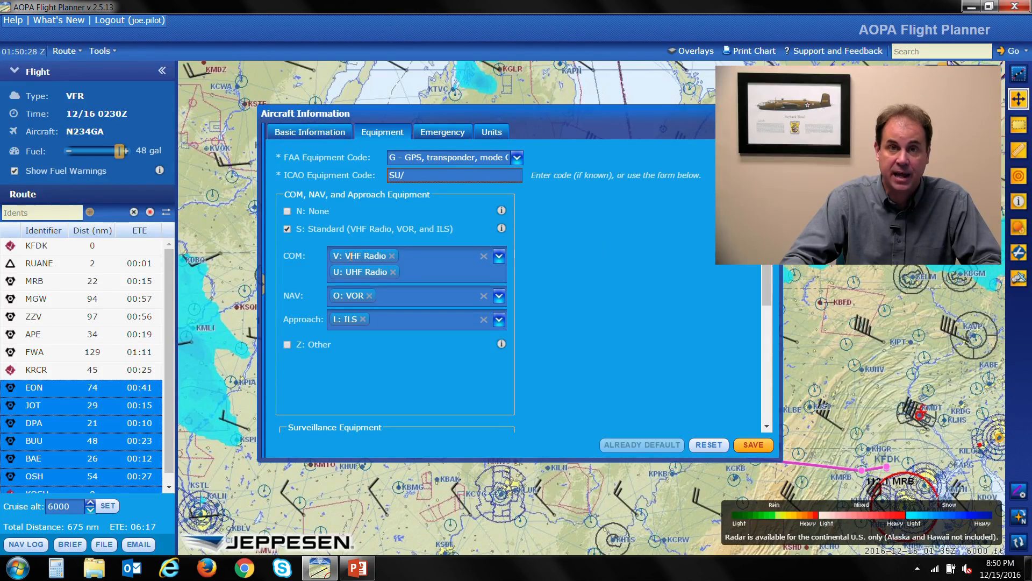
mouse_move(410, 173)
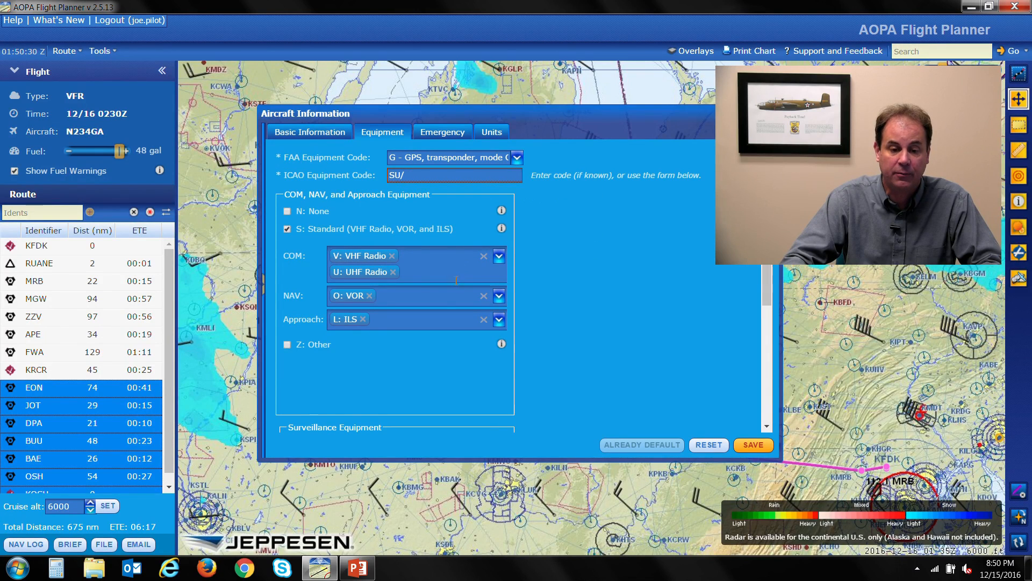
left_click(393, 272)
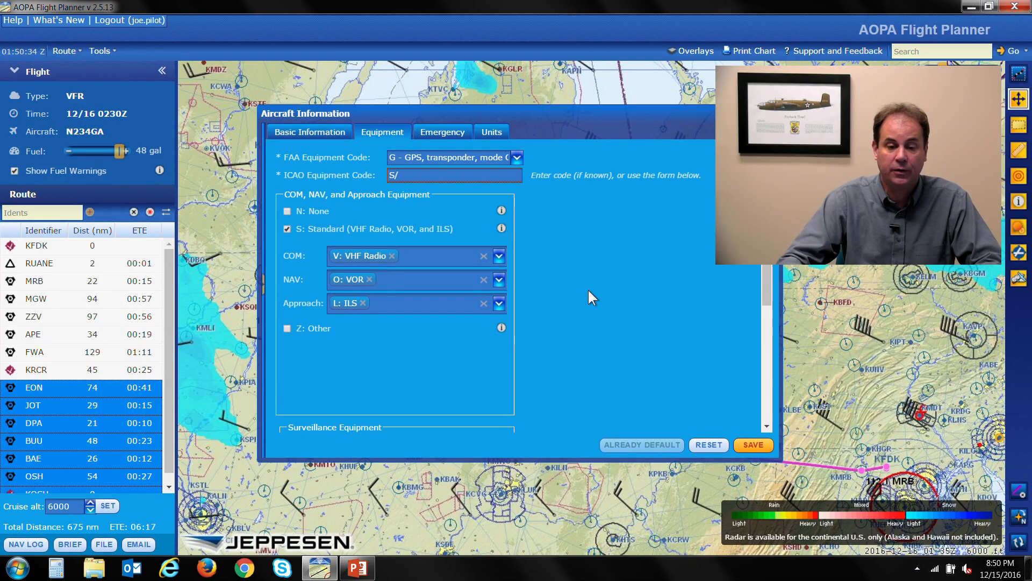
left_click(499, 257)
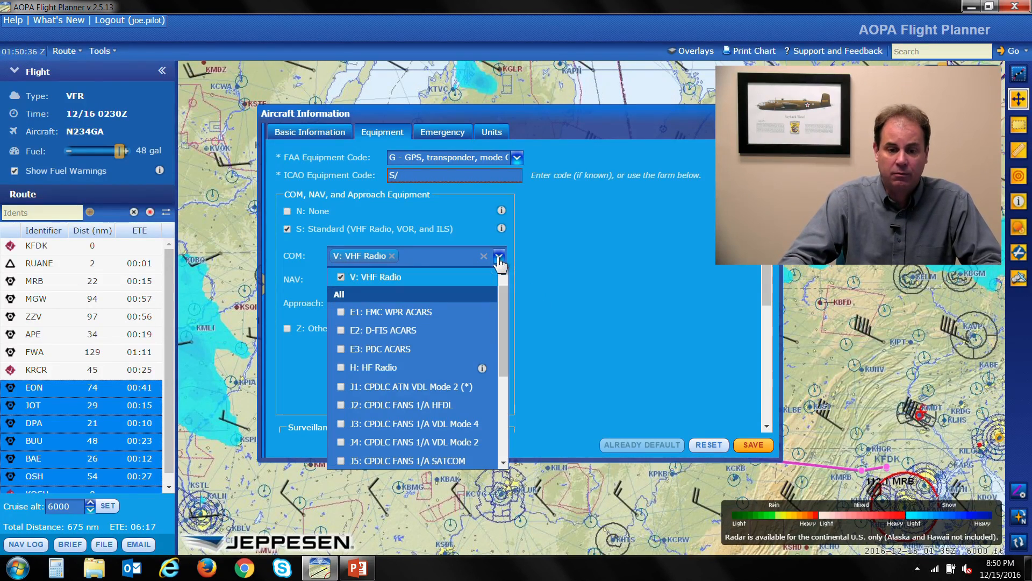
left_click_drag(502, 298, 502, 311)
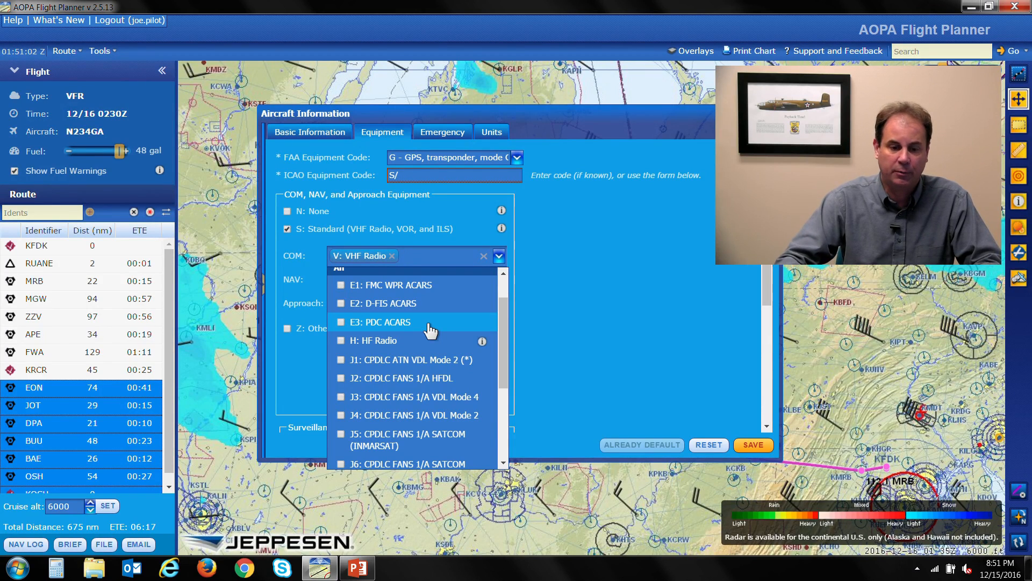
left_click(575, 302)
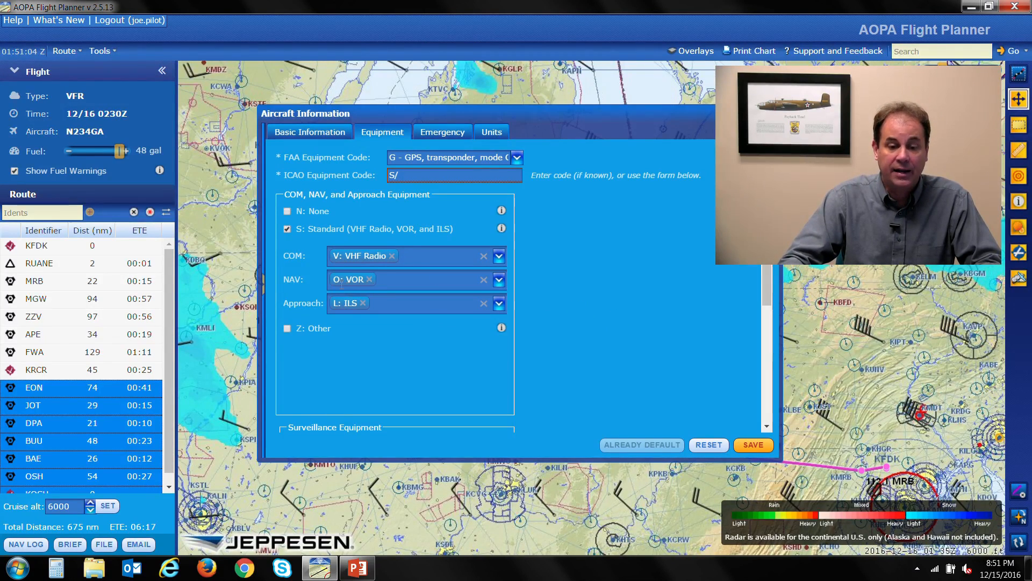
- Add D: DME and G: GPS (IFR approved) to the NAV equipment
left_click(499, 280)
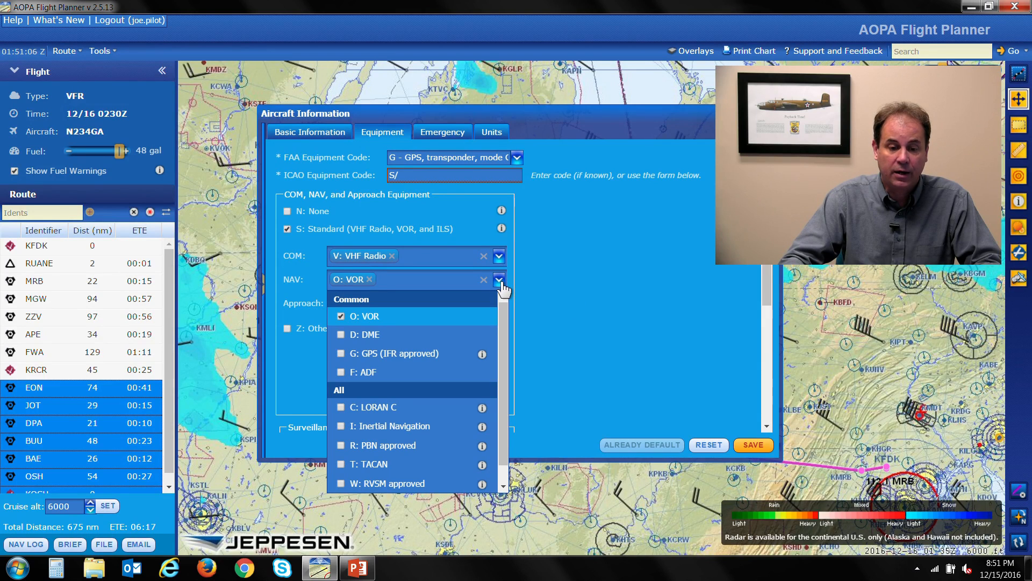
left_click(410, 335)
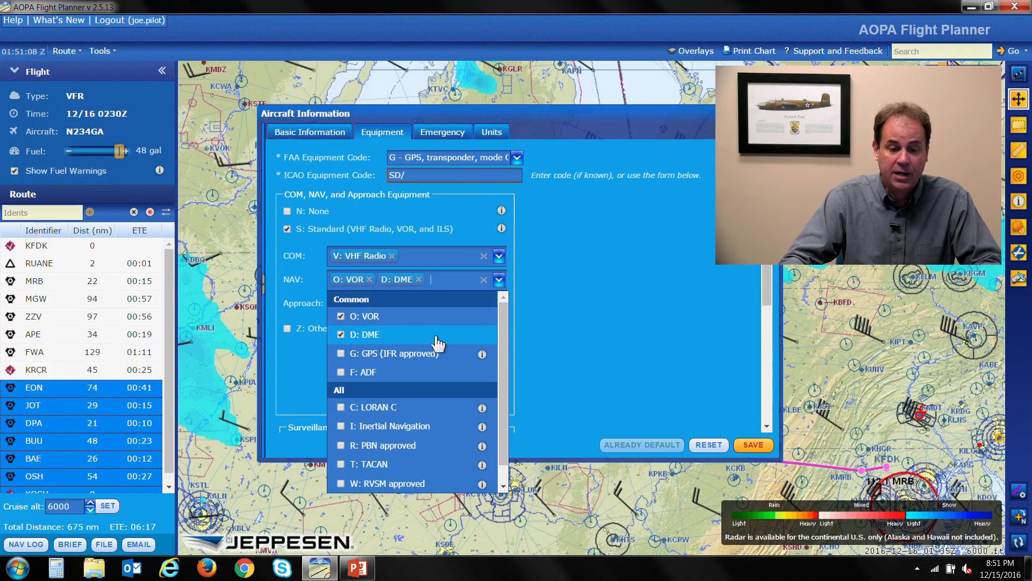
left_click(340, 354)
scroll(498, 363, "down", 1)
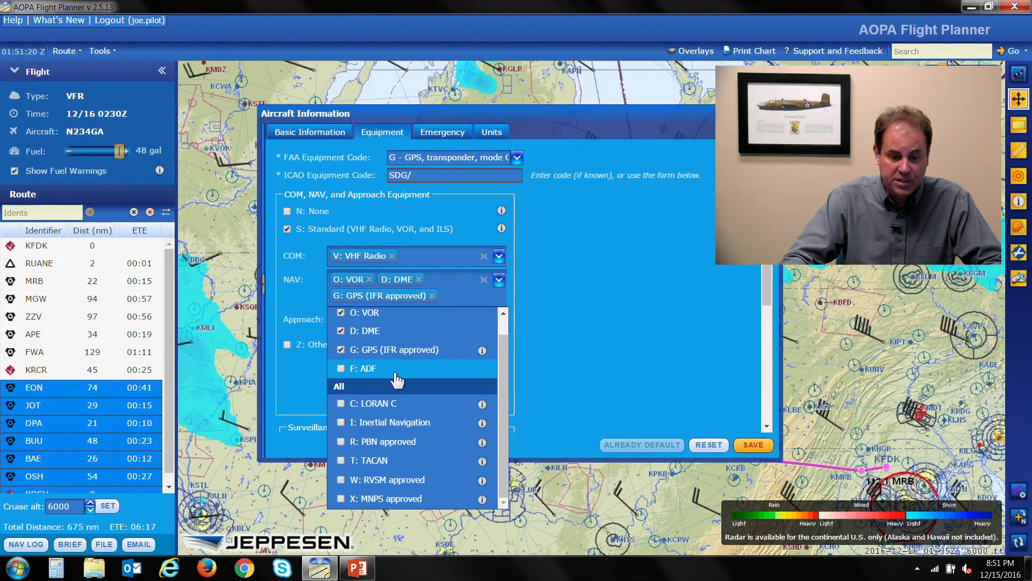
left_click(565, 355)
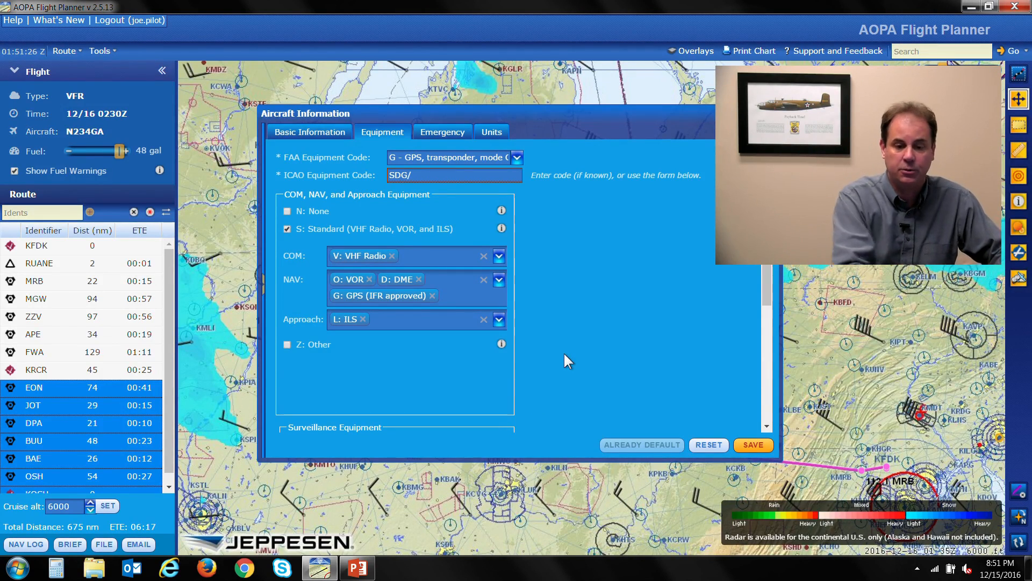
- Add B: LPV (APV with SBAS) to the approach equipment
left_click(499, 320)
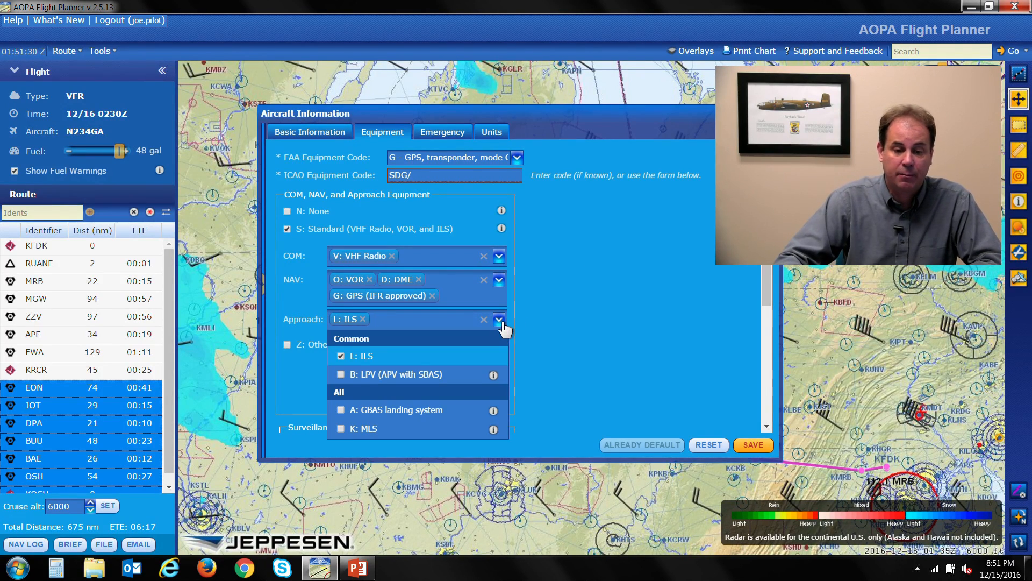
left_click(341, 374)
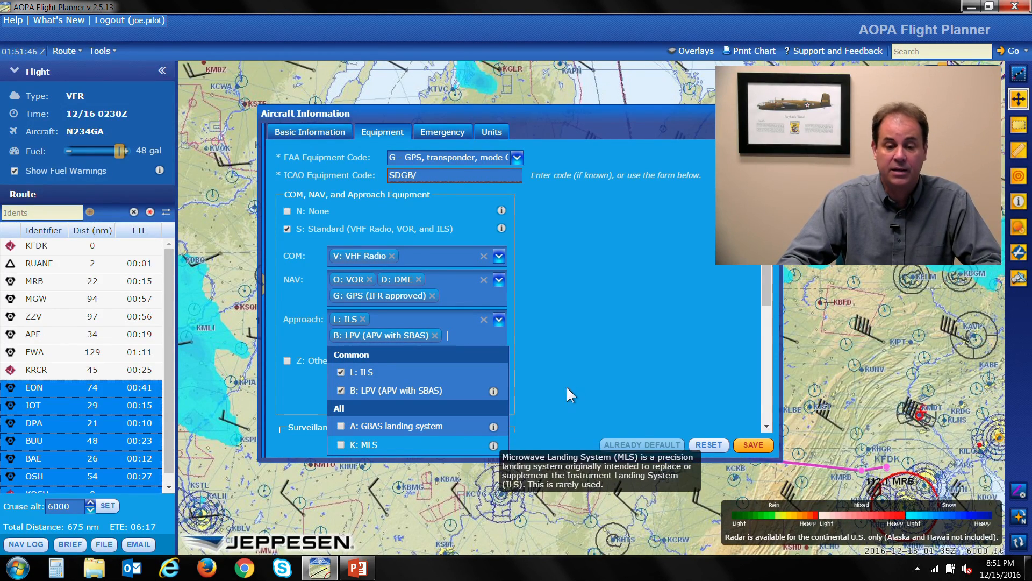
left_click(574, 372)
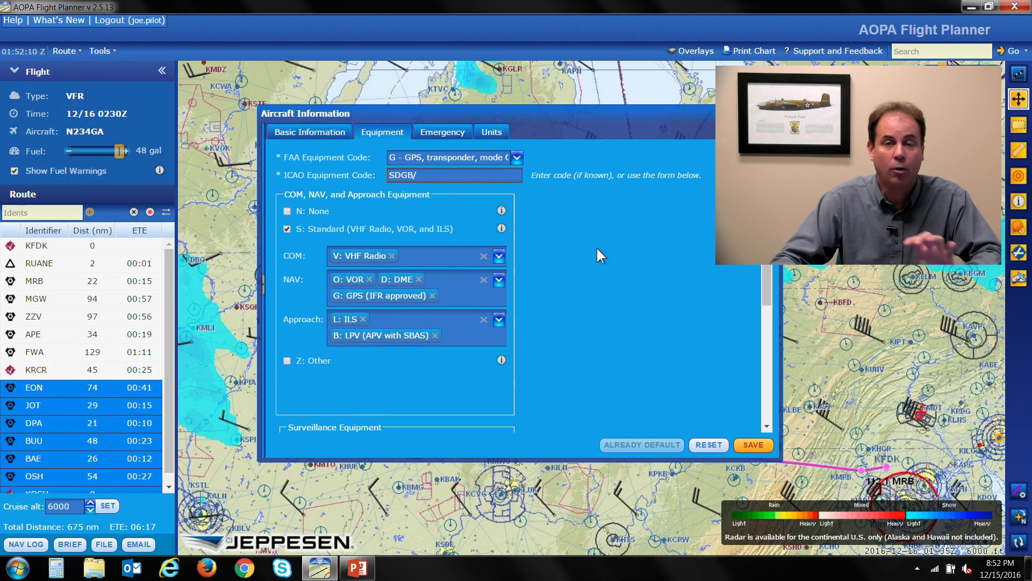
- Mark a portable ELT and life jacket lights as available in the emergency equipment, and try to save the aircraft
left_click(440, 133)
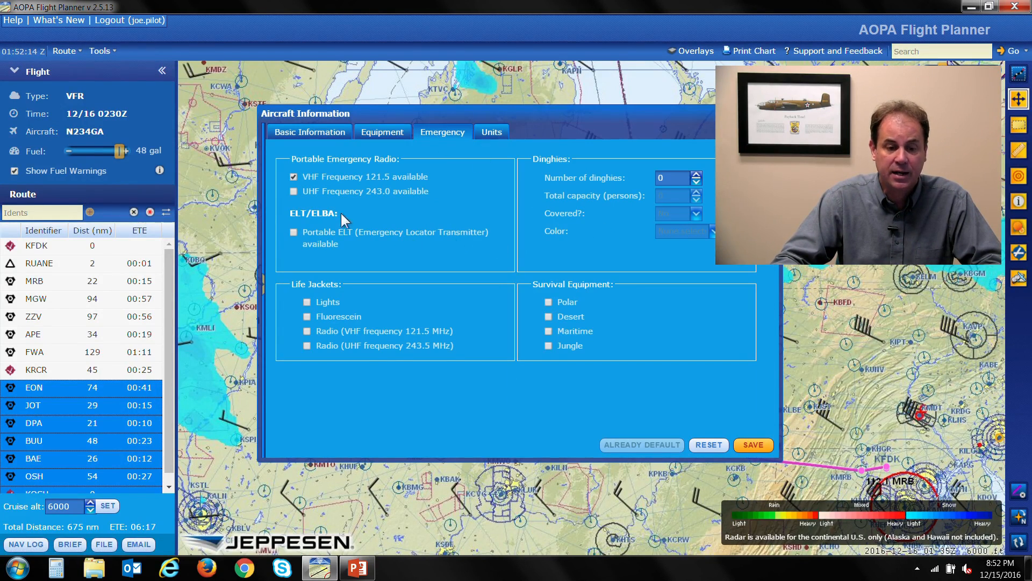
left_click(290, 231)
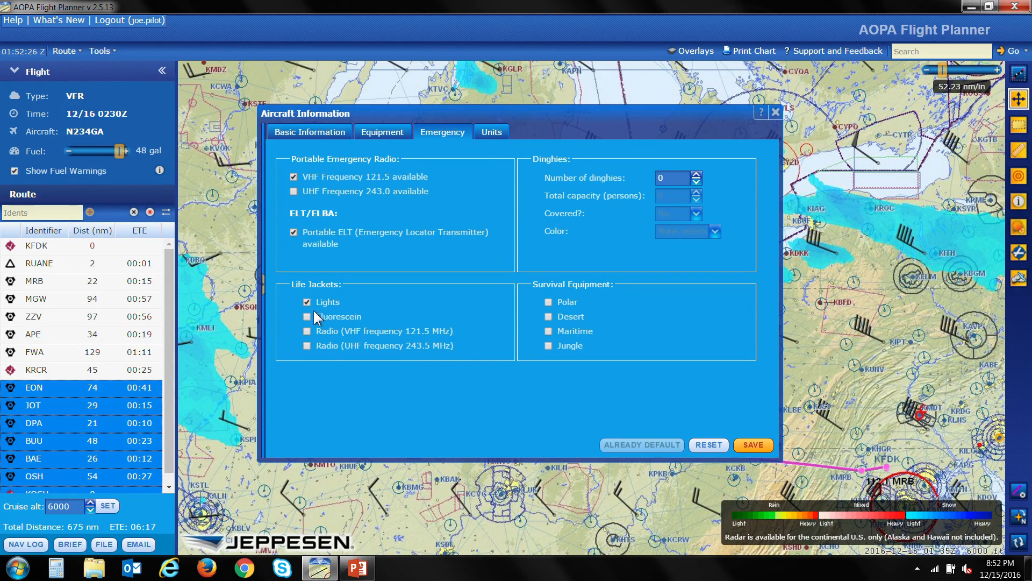
left_click(386, 132)
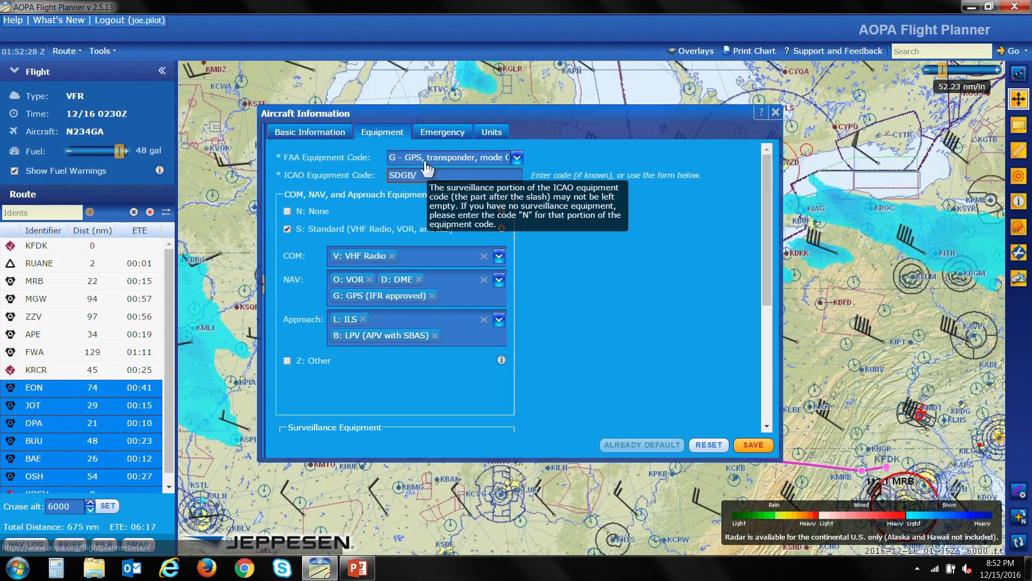
left_click(443, 133)
left_click(754, 445)
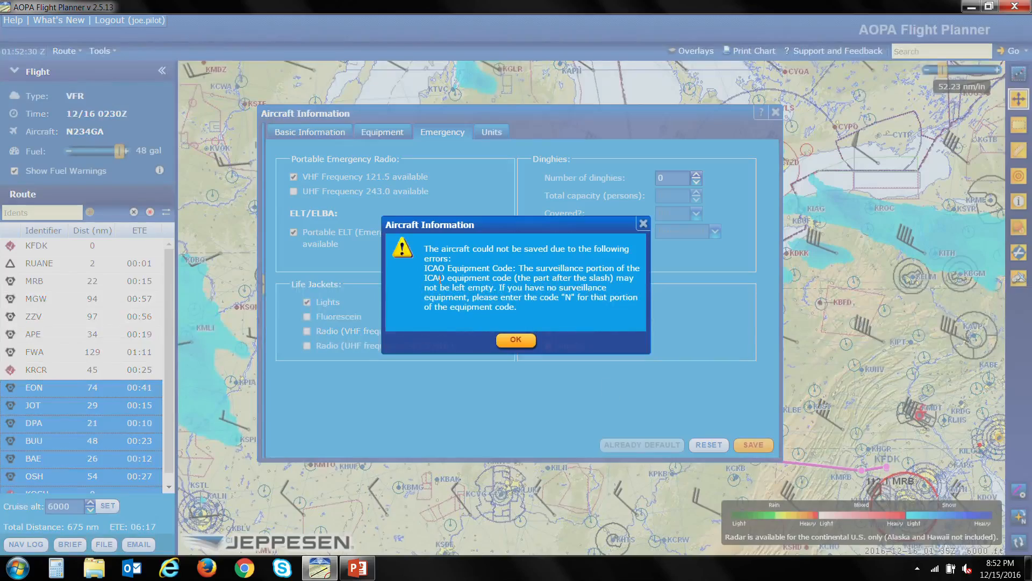
left_click(521, 343)
- Set the aircraft's surveillance transponder to C: Mode A and Mode C, then check the 1090 MHz ES options and the ICAO equipment code
left_click(378, 131)
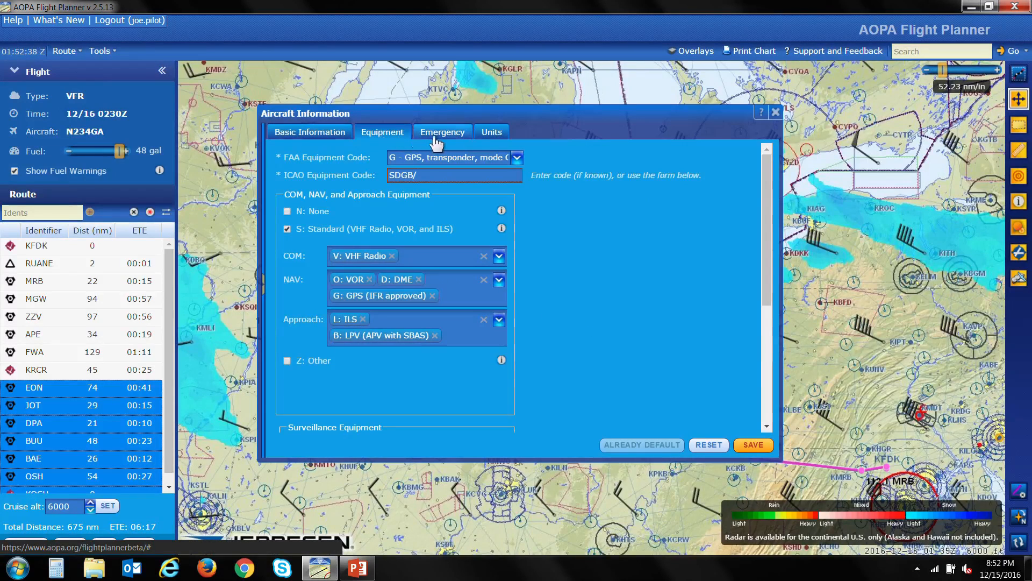
left_click(447, 175)
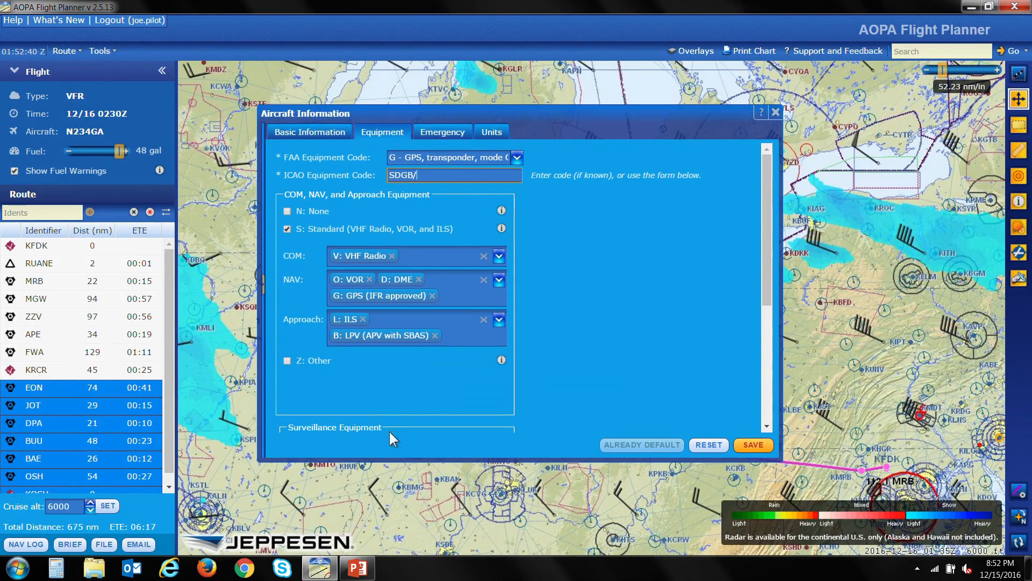
scroll(763, 274, "down", 5)
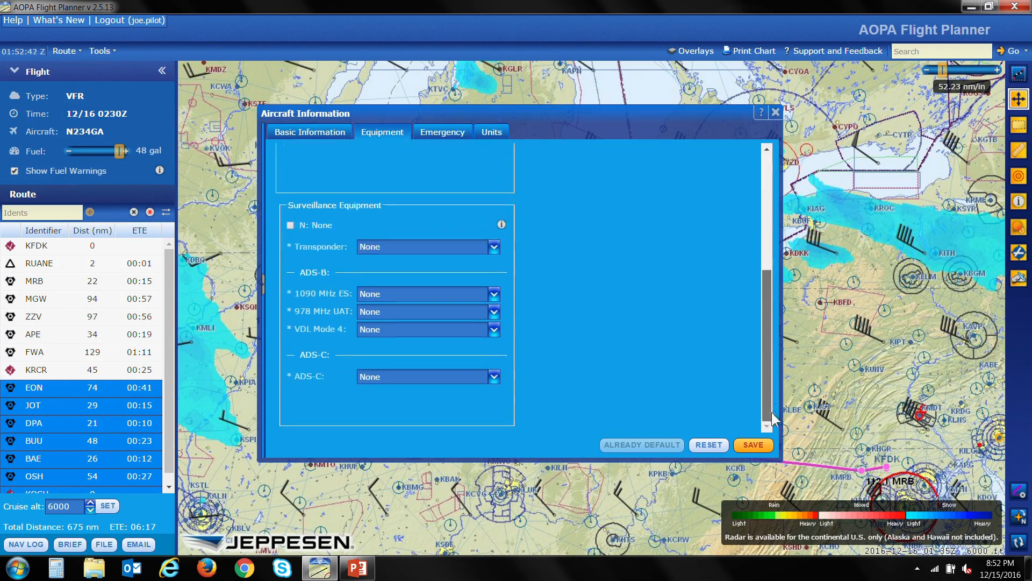
left_click(494, 248)
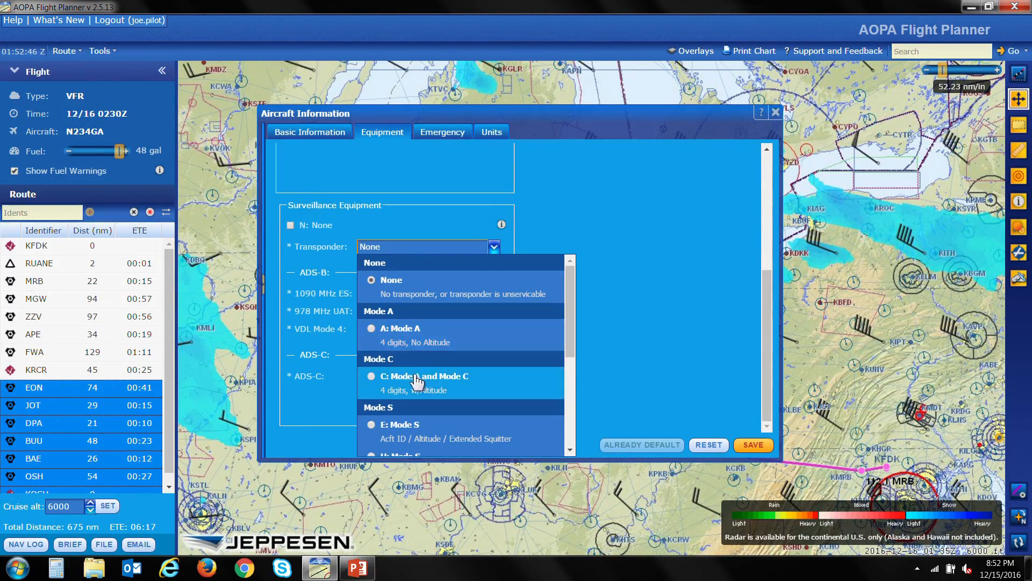
left_click(439, 378)
left_click(495, 294)
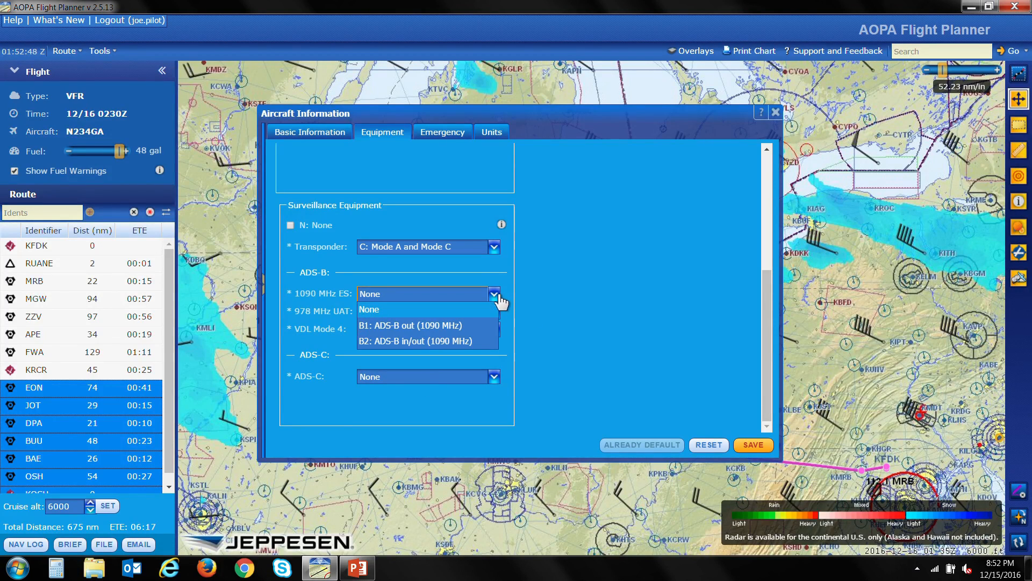
left_click(497, 295)
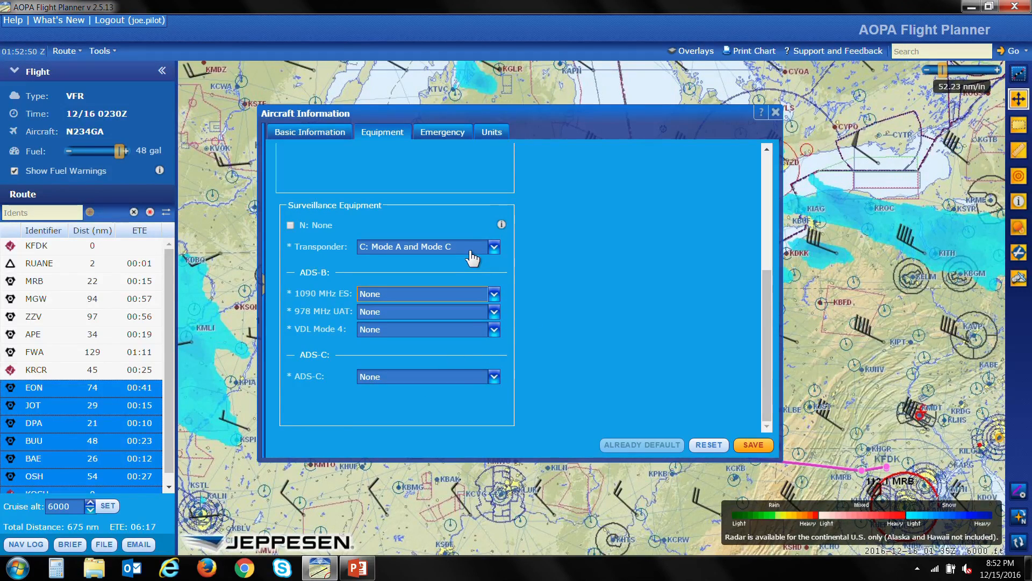
left_click_drag(770, 336, 544, 183)
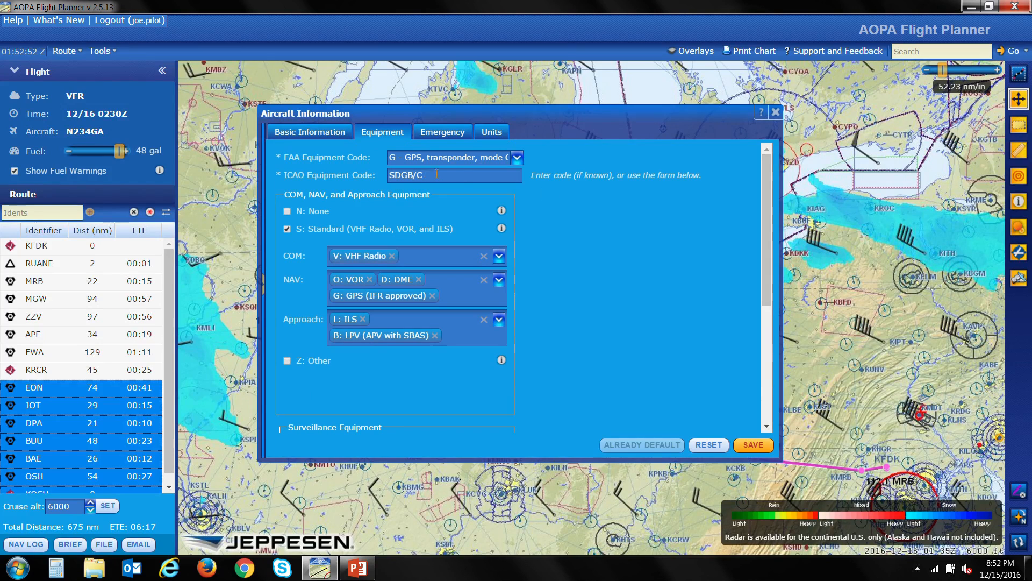
- Save the aircraft with its emergency equipment settings and close the aircraft information
left_click(442, 132)
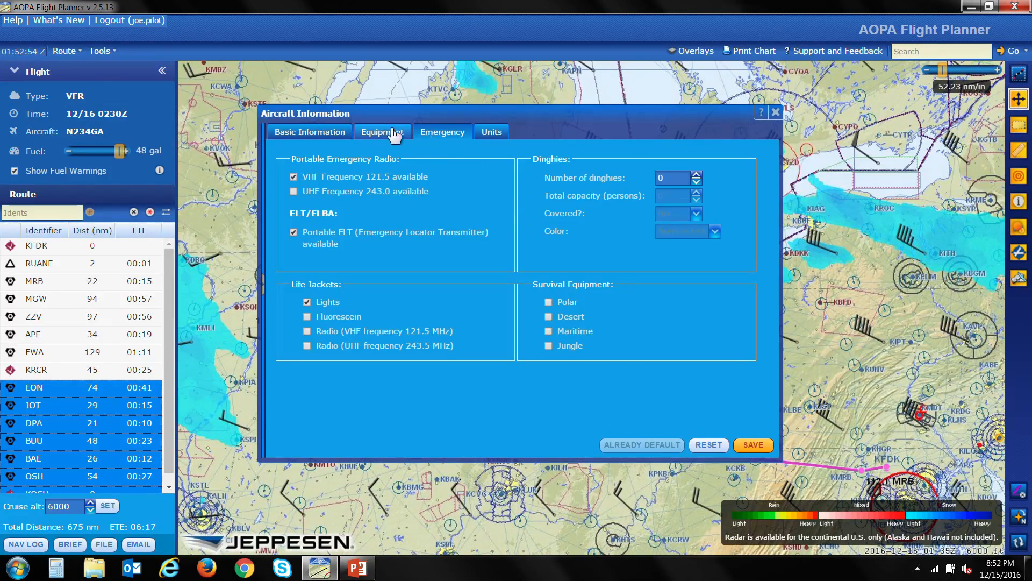
left_click(754, 444)
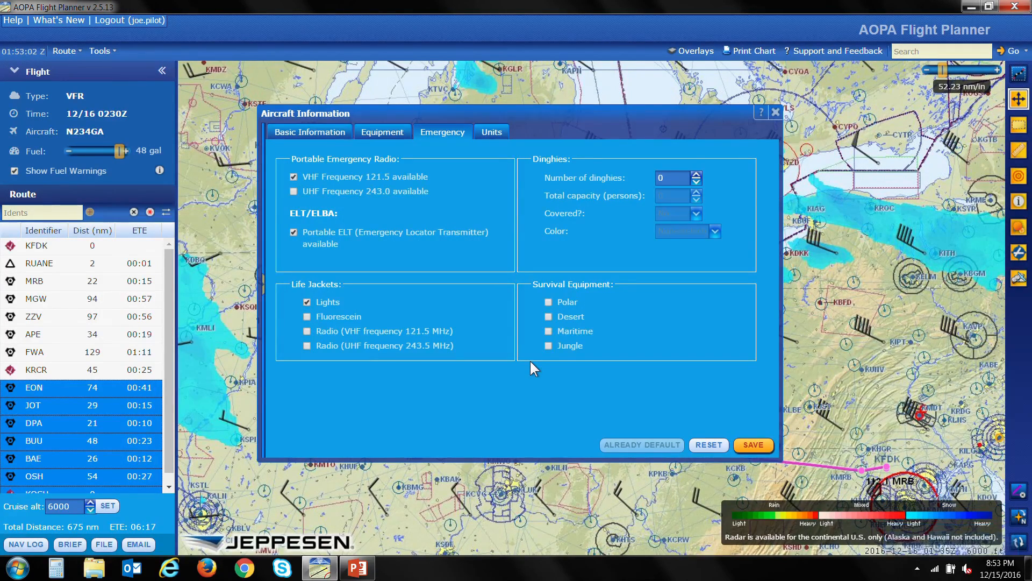
left_click(776, 112)
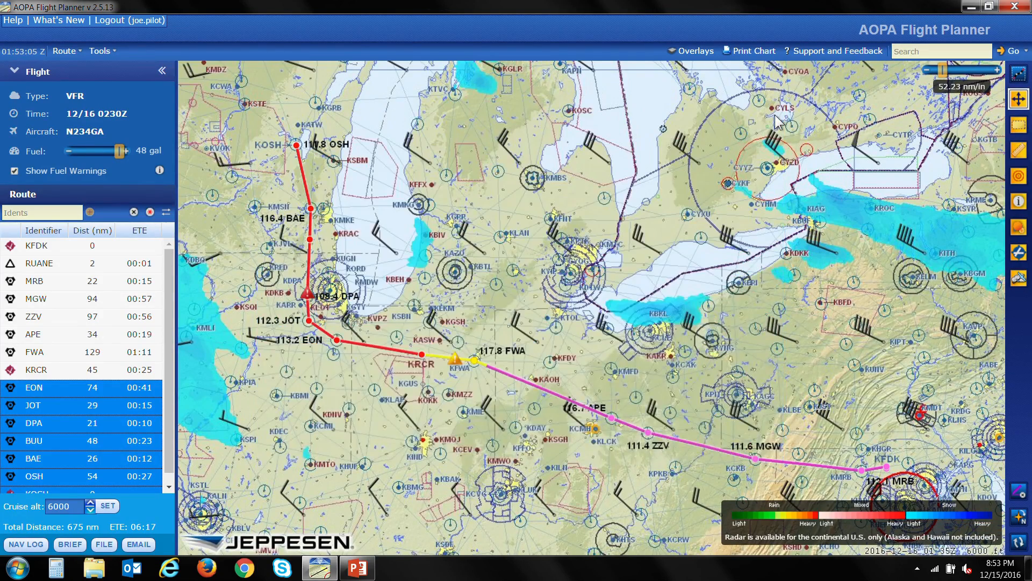
- Request a new route weather briefing for KFDK to KOSH from Leidos Flight Service
left_click(65, 51)
left_click(128, 237)
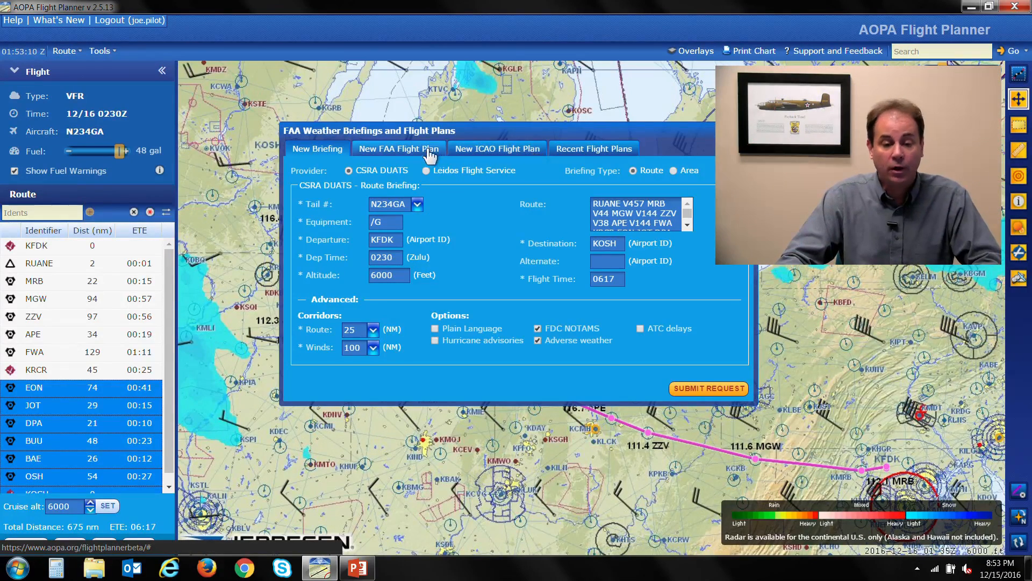
left_click_drag(422, 131, 423, 122)
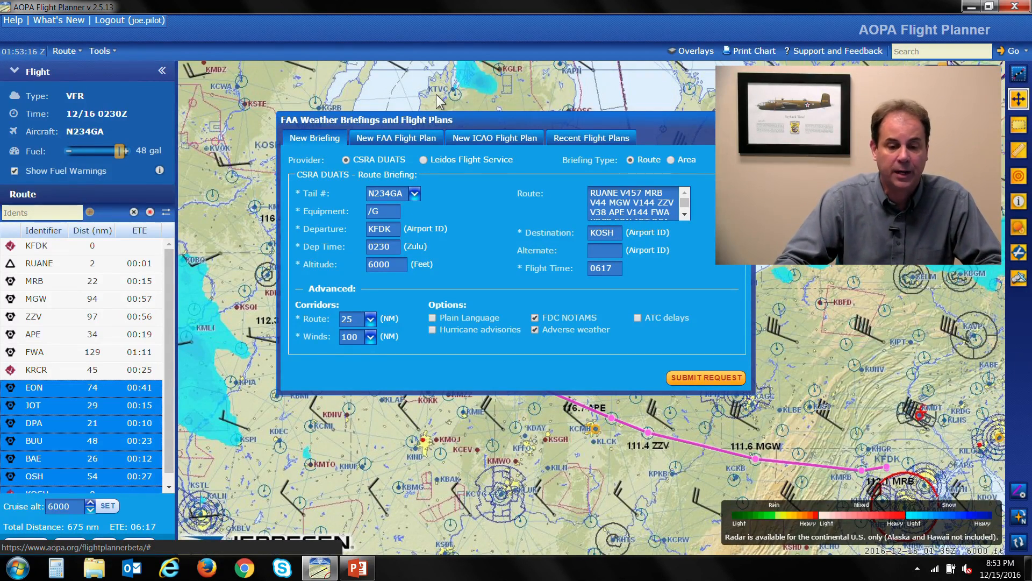
left_click(423, 159)
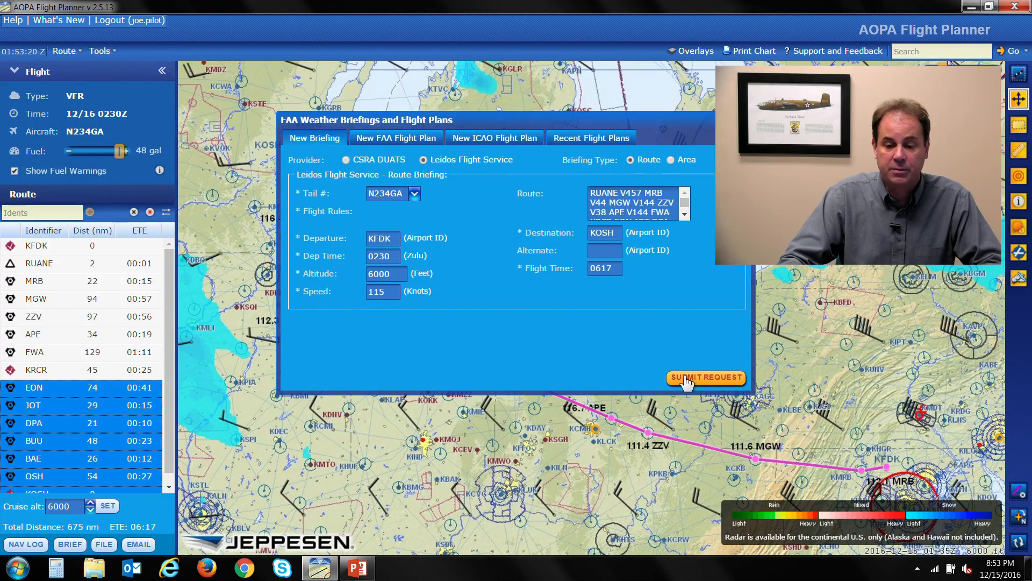
left_click(707, 377)
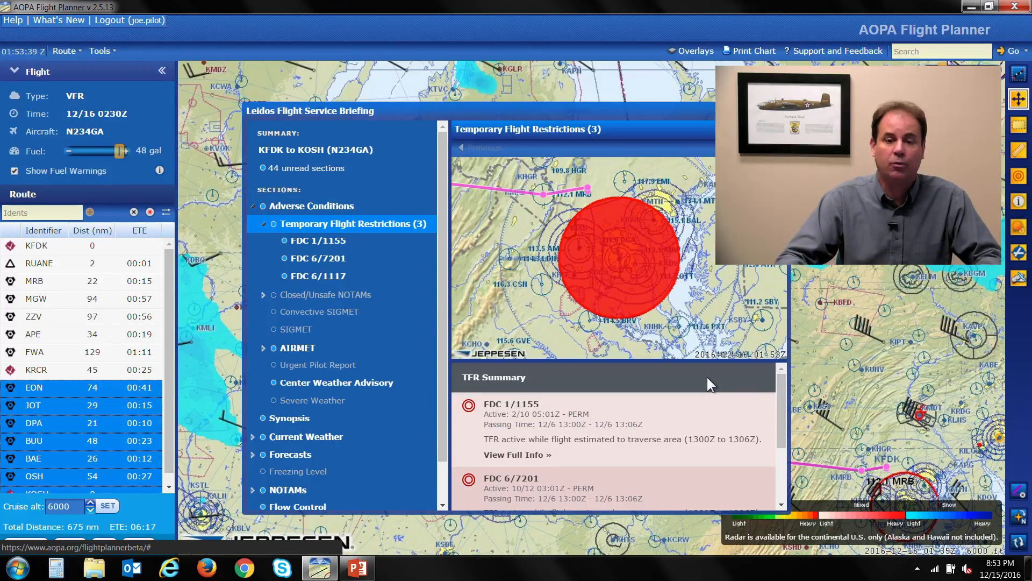
- Reposition the Leidos briefing window and enlarge it in height and width to show more of the Temporary Flight Restrictions section
scroll(707, 376, "down", 1)
left_click_drag(557, 110, 537, 70)
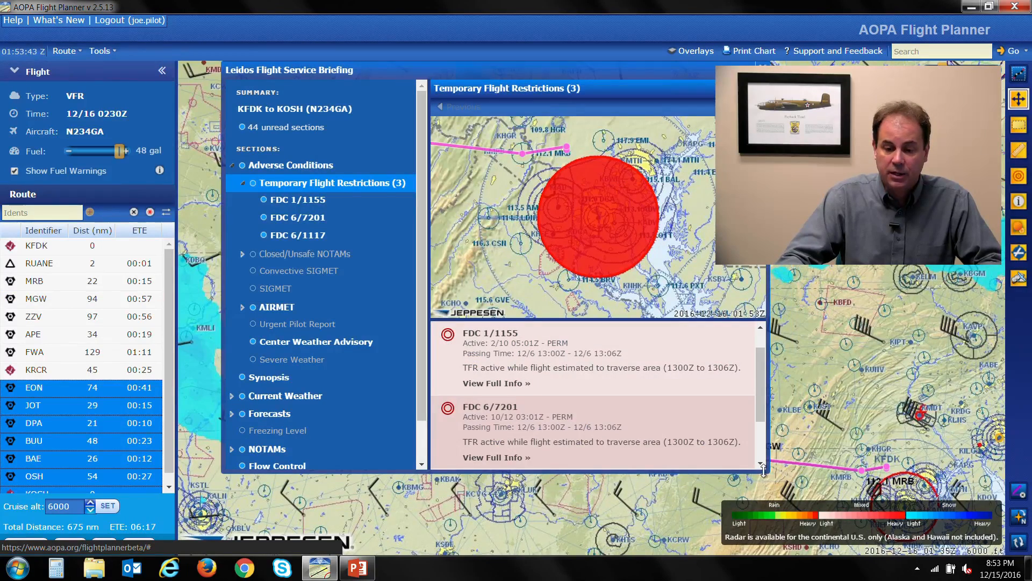
left_click_drag(764, 471, 763, 540)
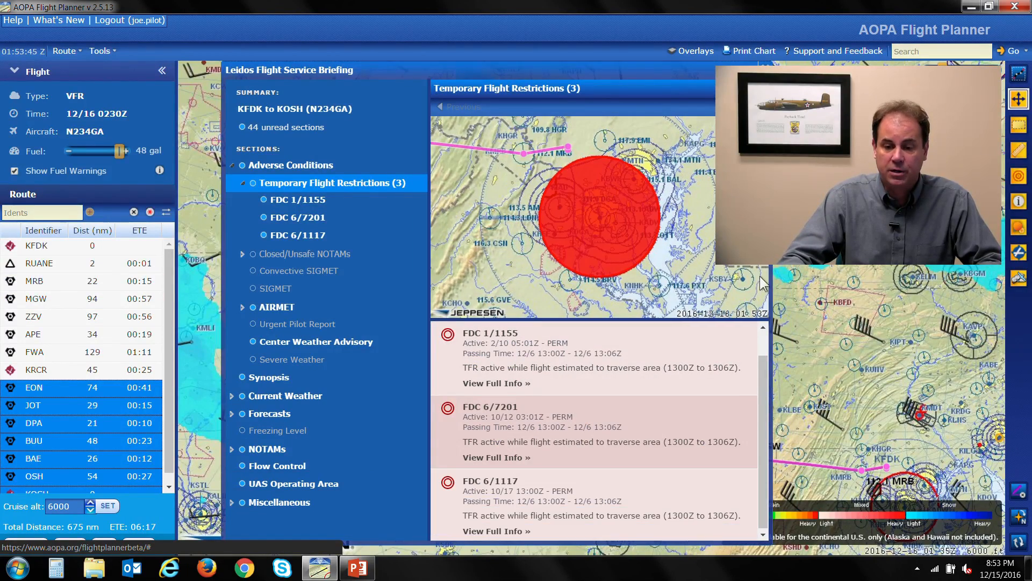
left_click_drag(764, 283, 895, 271)
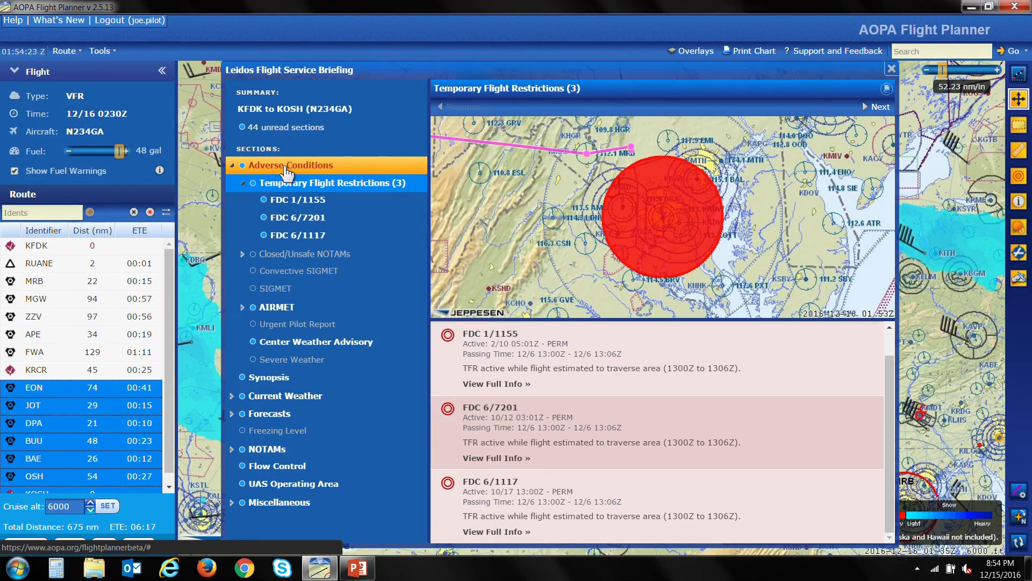
- Review the temporary flight restrictions FDC 1/1155 and FDC 6/7201, including the active and passing times of FDC 6/7201
left_click(317, 206)
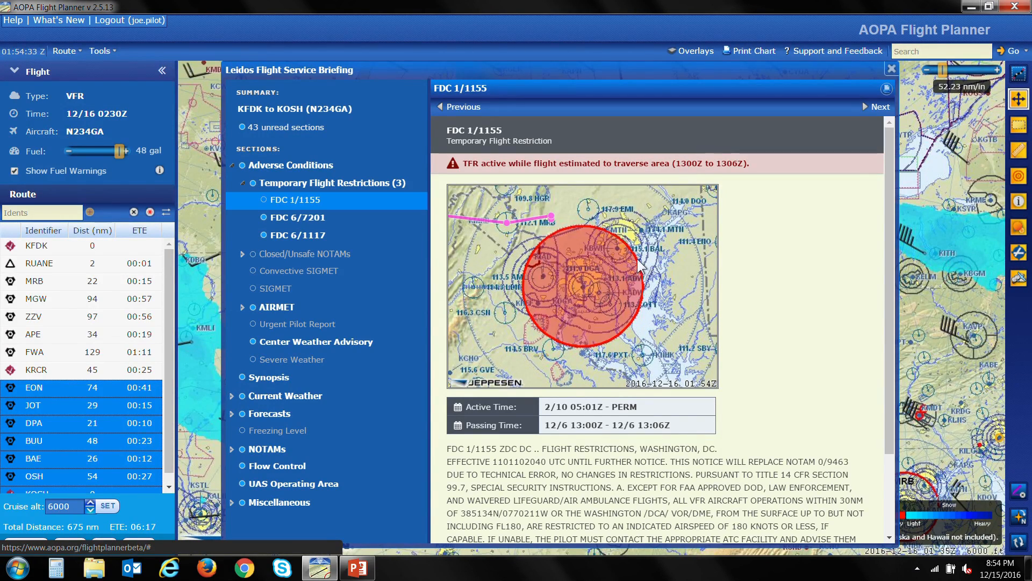
mouse_move(614, 265)
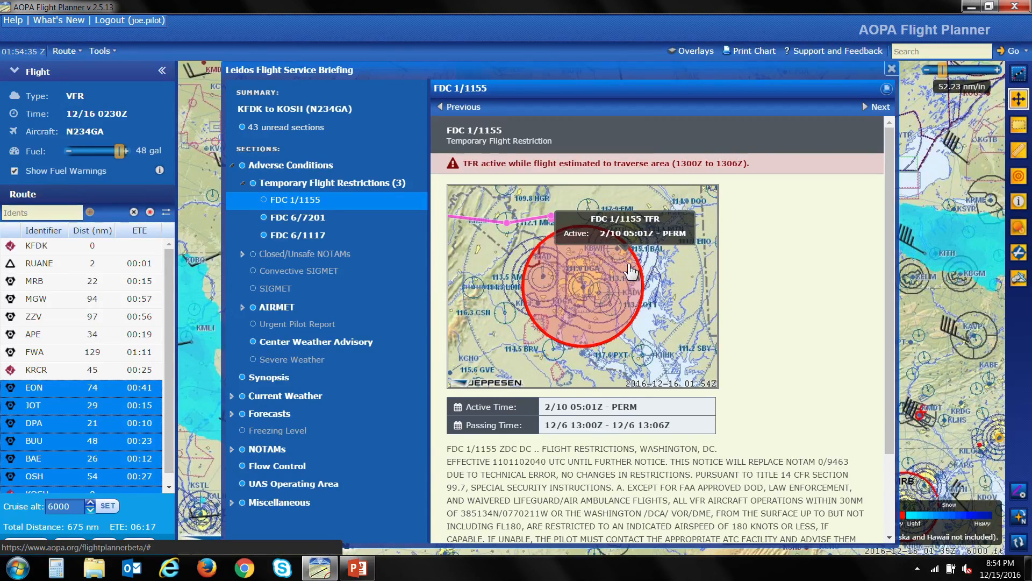
left_click(334, 217)
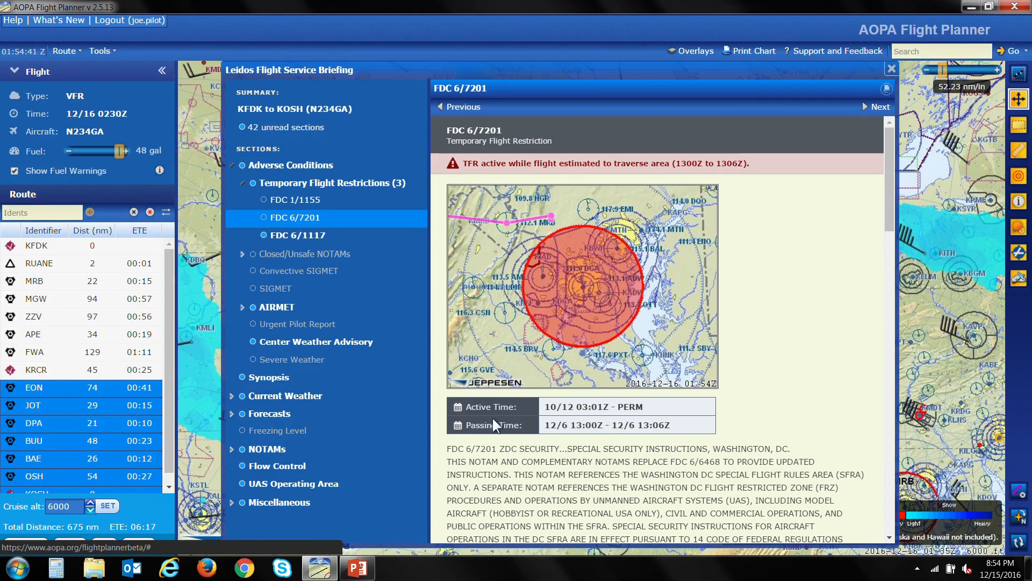
left_click_drag(519, 409, 464, 409)
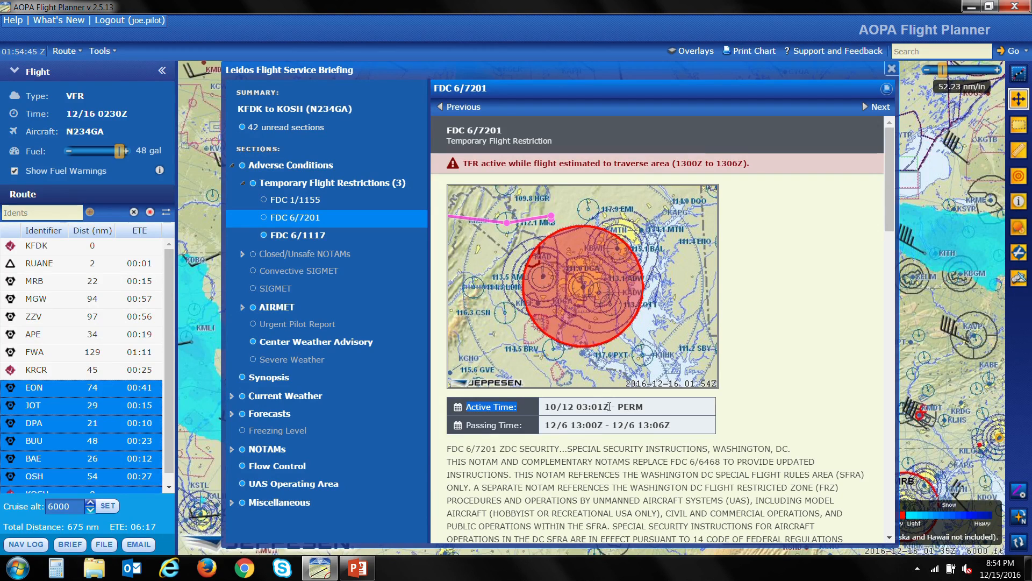
left_click_drag(613, 407, 644, 407)
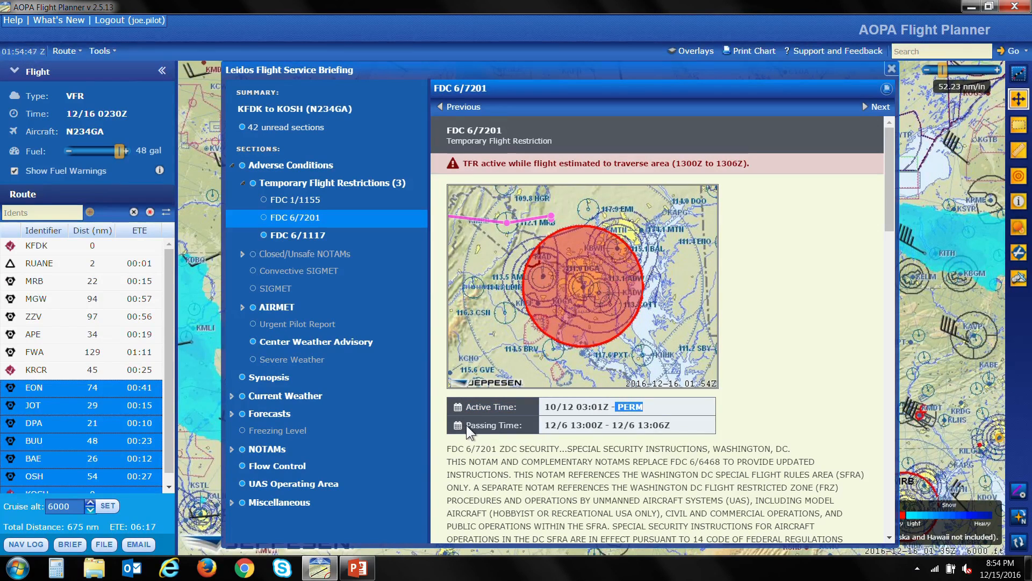
left_click_drag(466, 425, 530, 430)
left_click(755, 396)
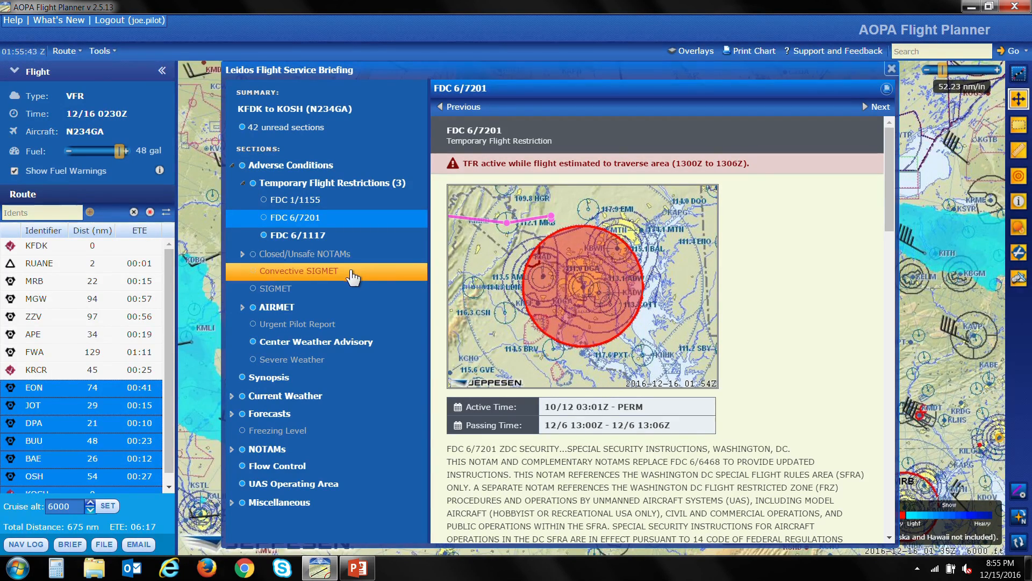
- Examine AIRMET SIERRA under AIRMET IFR, reading its full text and checking its area on the map against the route
left_click(290, 308)
left_click(355, 298)
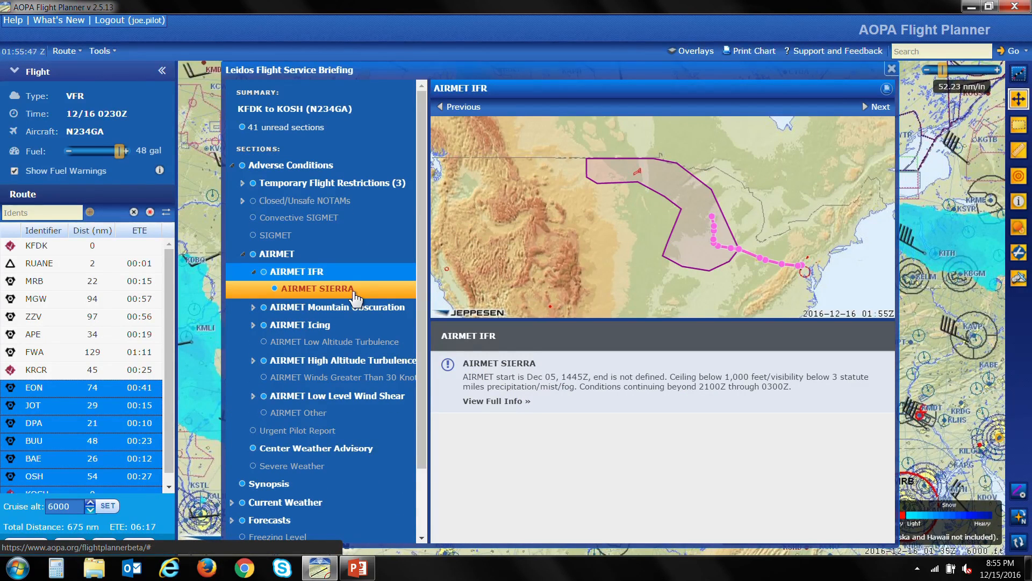
left_click(356, 297)
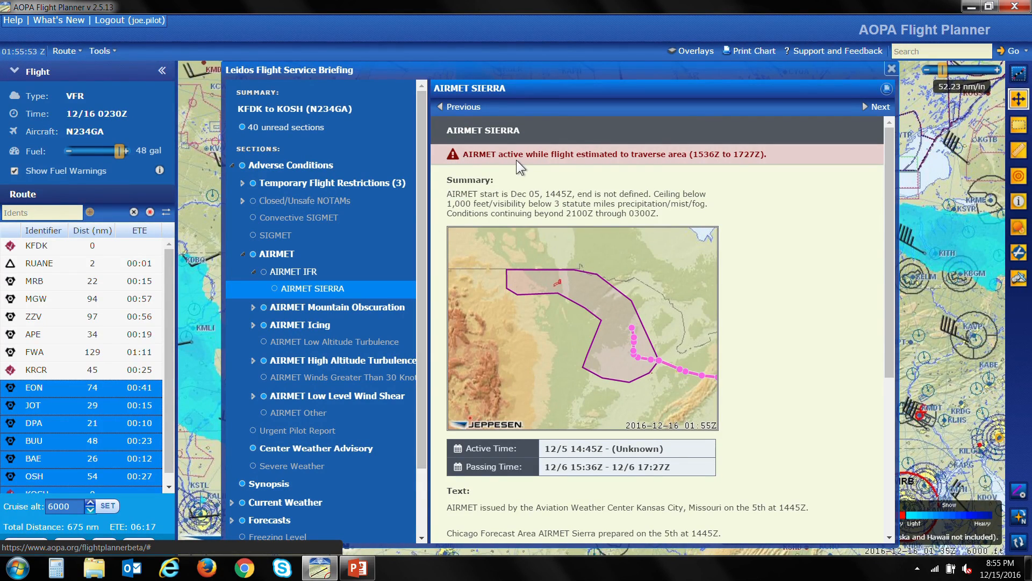
mouse_move(645, 367)
scroll(783, 299, "down", 3)
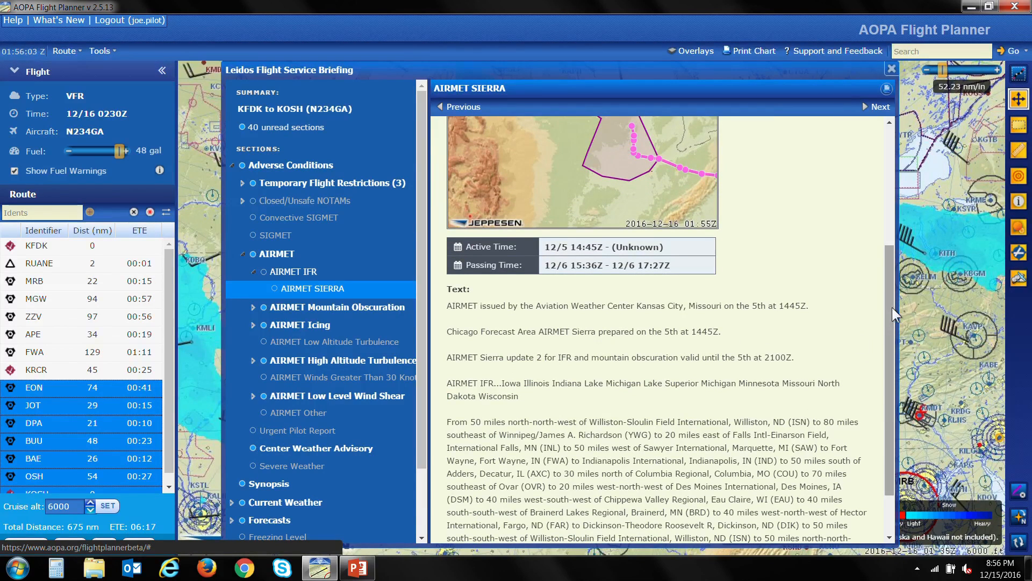
left_click_drag(890, 307, 891, 178)
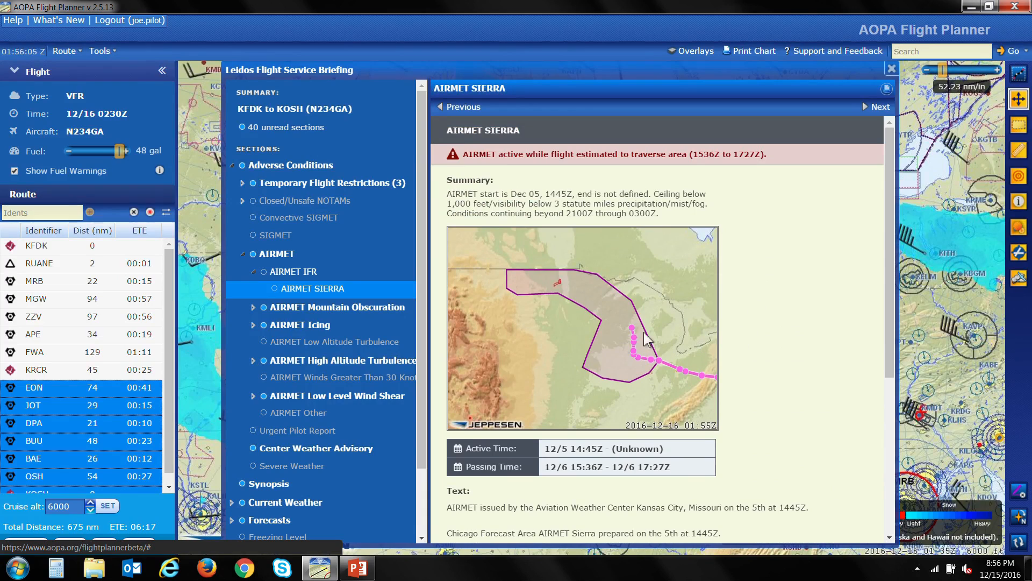
mouse_move(635, 329)
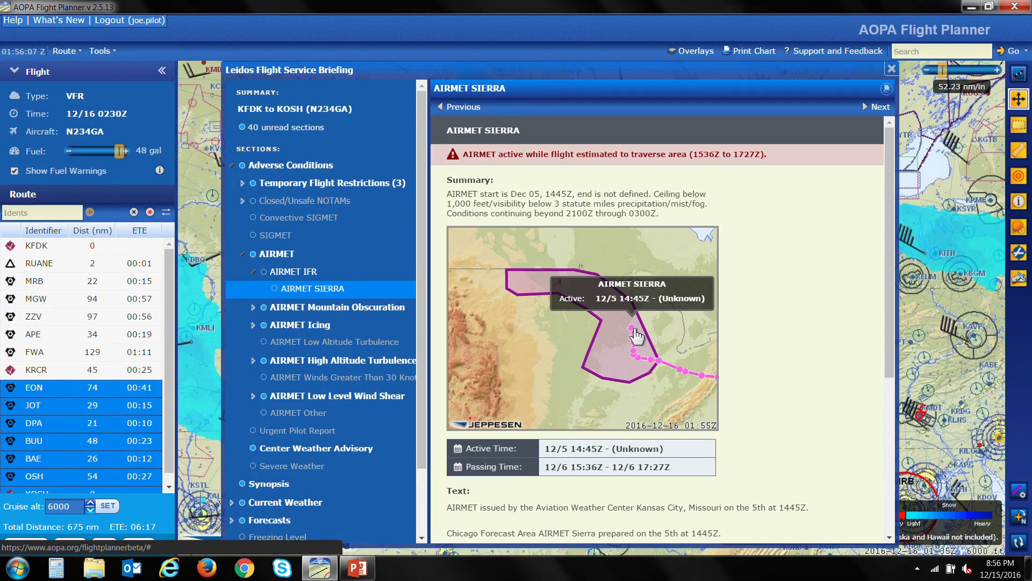
- Examine the AIRMET Icing areas on the map and read the first AIRMET ZULU's details, including its passing time
left_click(317, 327)
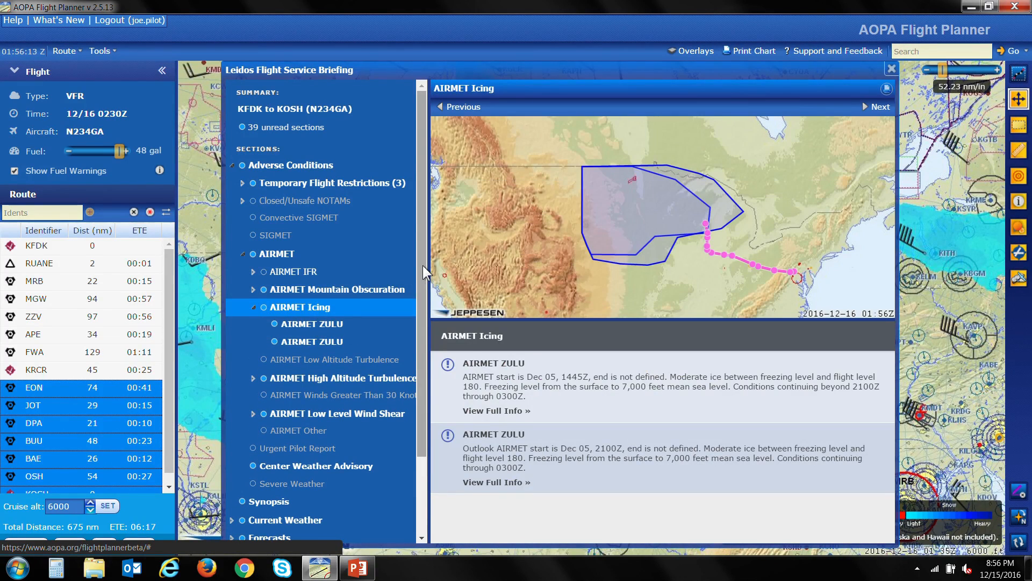
mouse_move(642, 257)
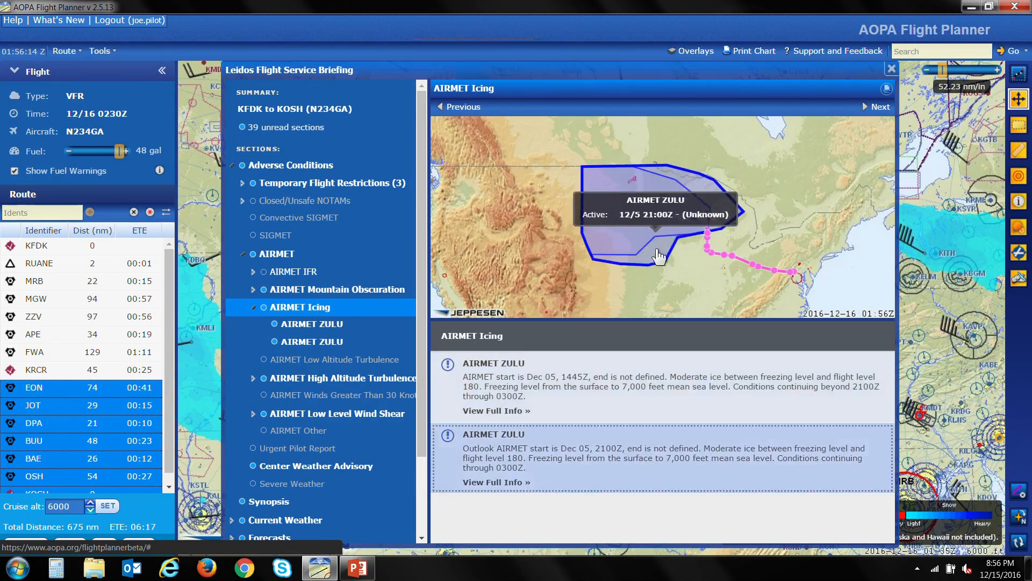
mouse_move(636, 219)
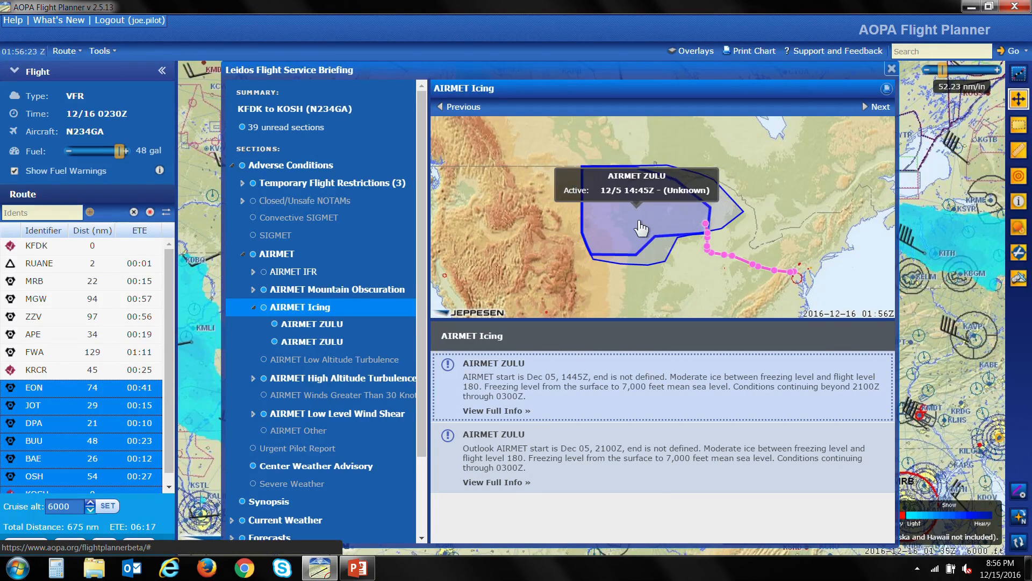
left_click(638, 221)
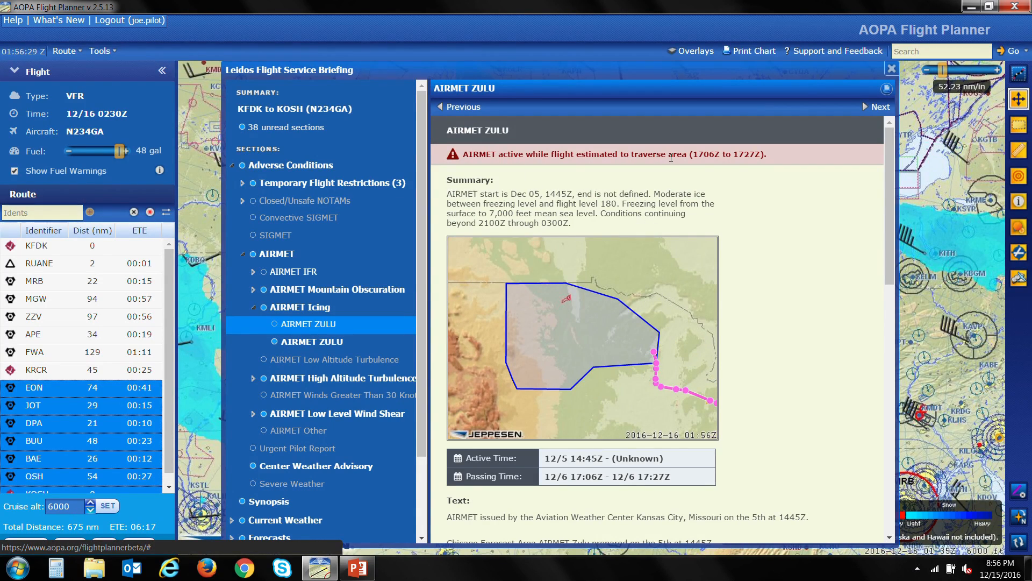
left_click_drag(889, 170, 730, 224)
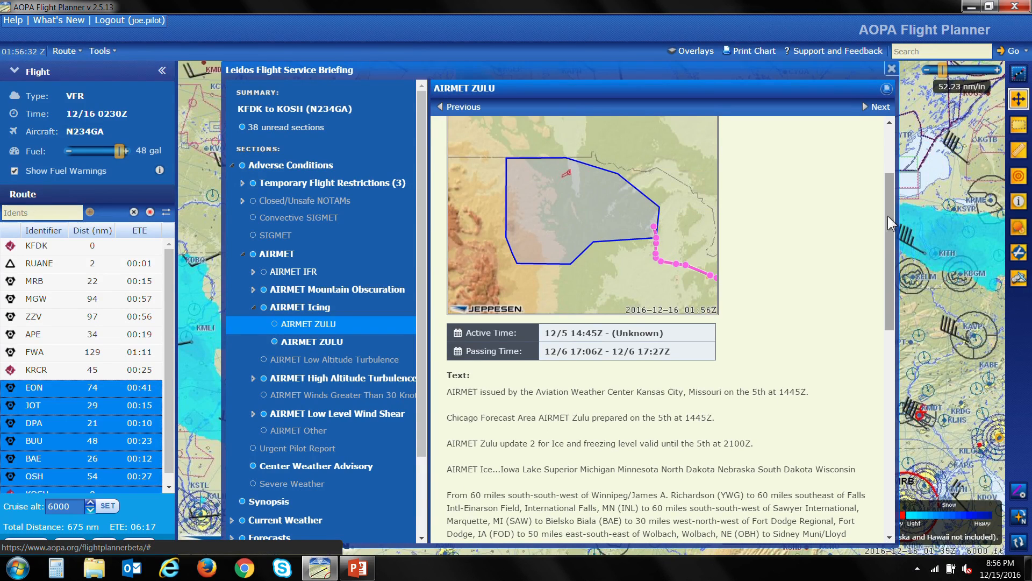
left_click_drag(887, 218, 888, 253)
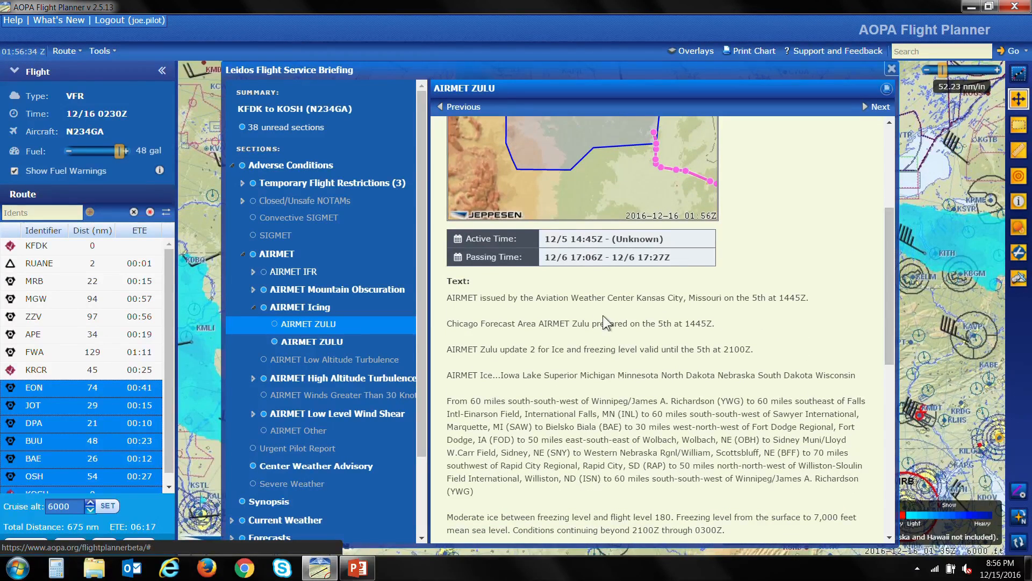
left_click_drag(546, 257, 677, 258)
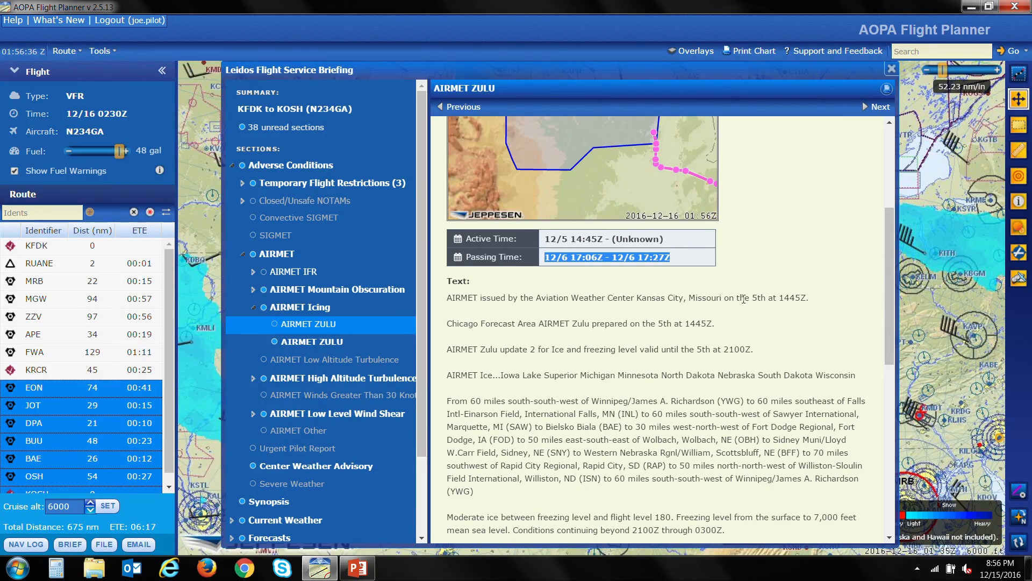
- Expand the NOTAMs section of the briefing and review the departure NOTAM under Obstruction within 10 nm
left_click_drag(419, 325, 421, 455)
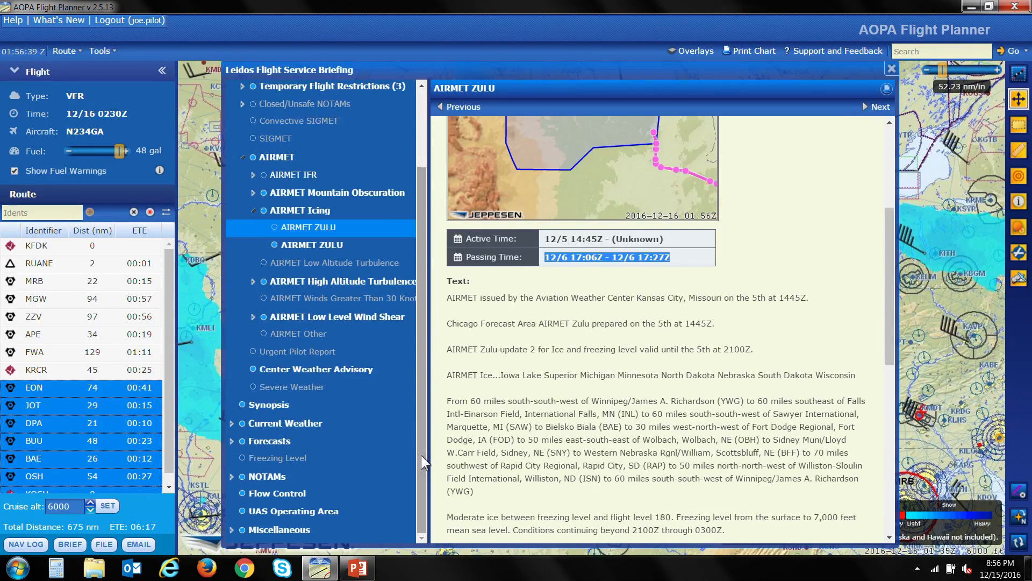
left_click(235, 479)
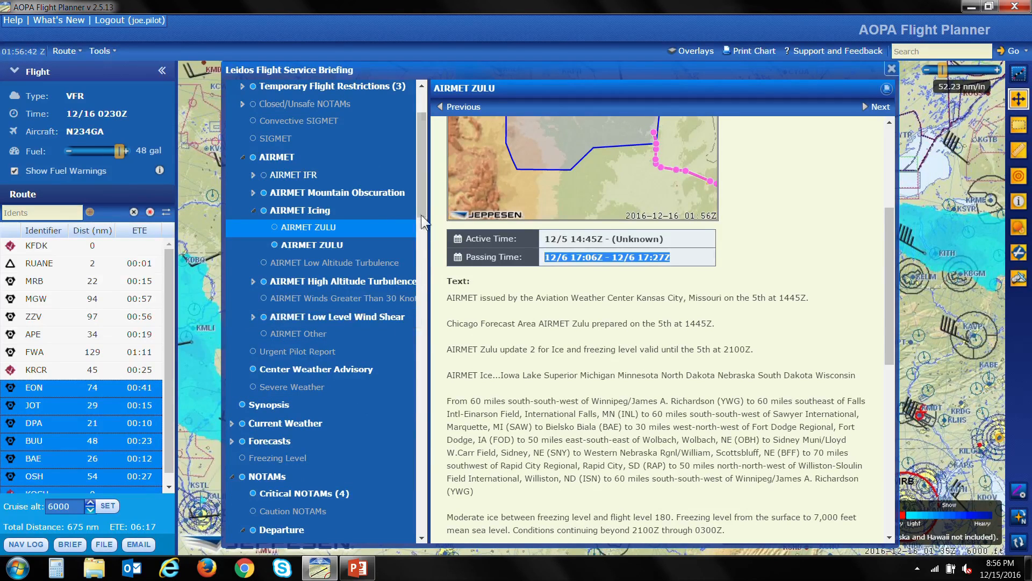
left_click_drag(421, 214, 426, 322)
left_click_drag(426, 323, 421, 281)
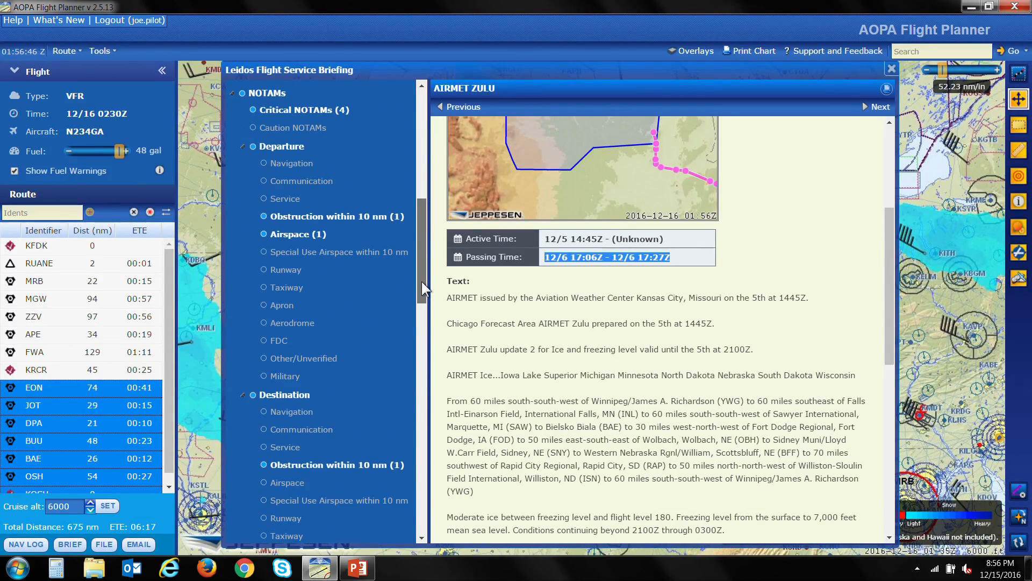
left_click(323, 216)
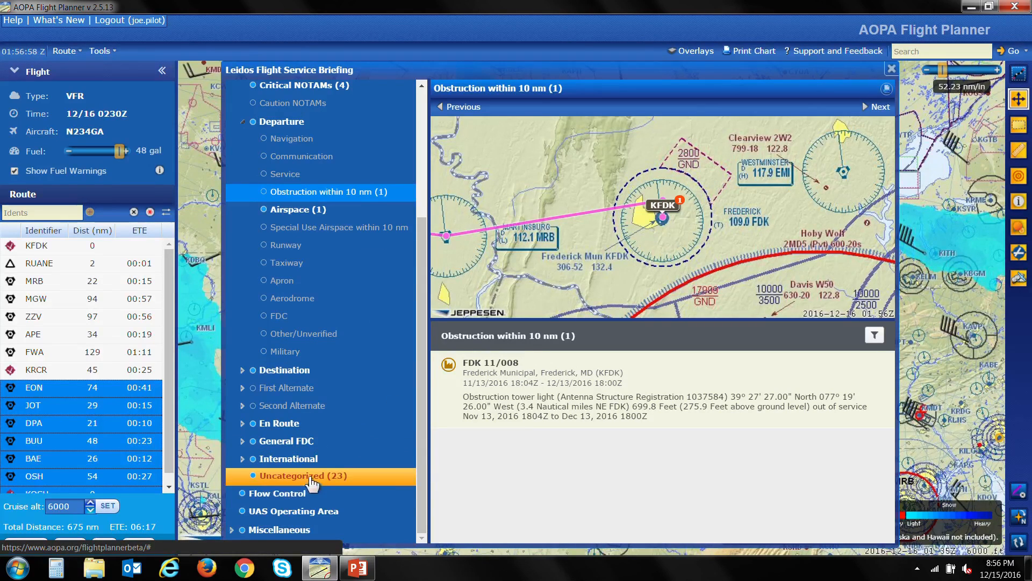
- Expand the En Route NOTAMs, widen the section list to show full names, and open Runway/Taxiway/Apron/AD/FDC
left_click(278, 425)
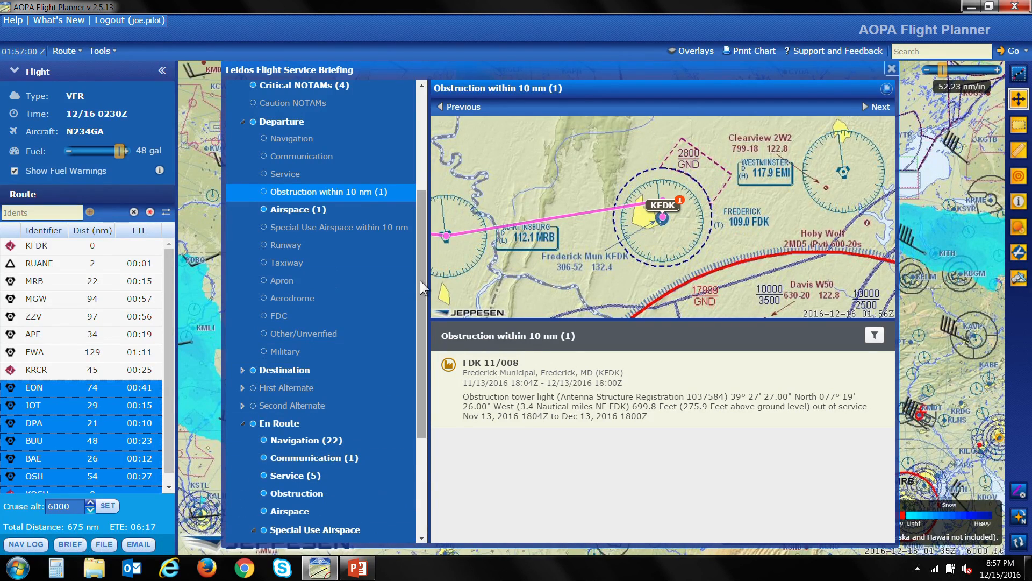
left_click_drag(420, 279, 424, 412)
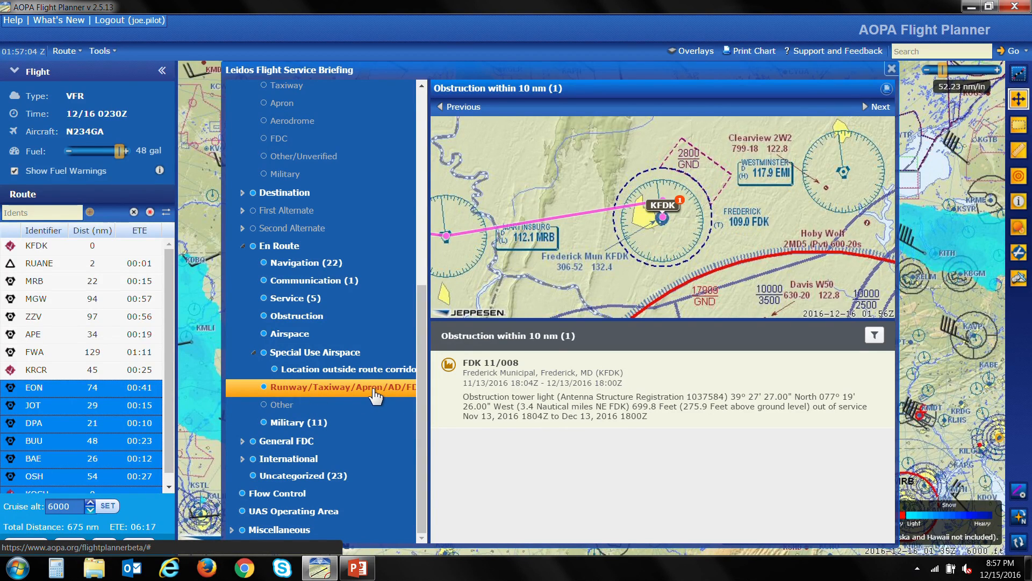
left_click_drag(429, 359, 489, 359)
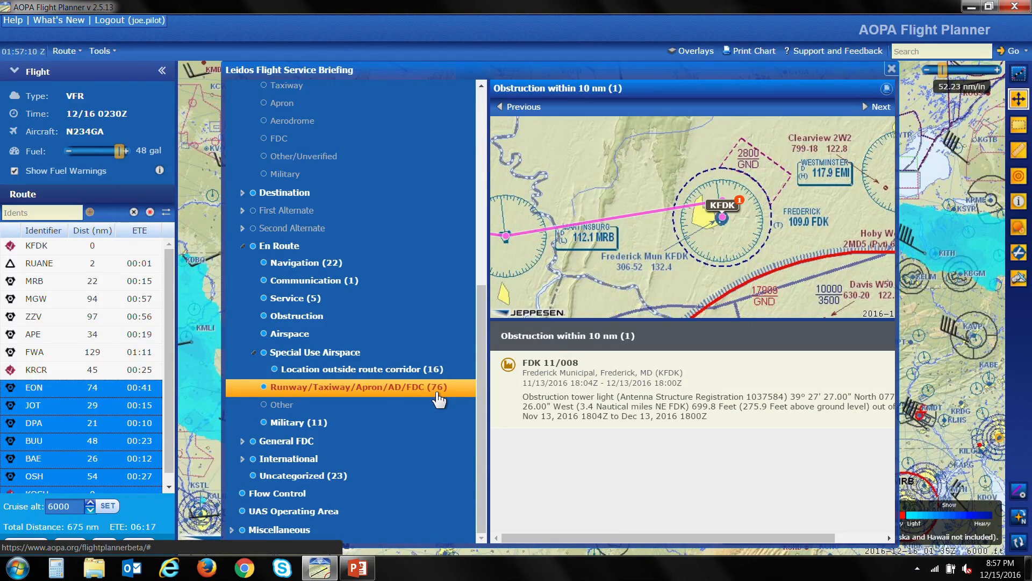
left_click(407, 397)
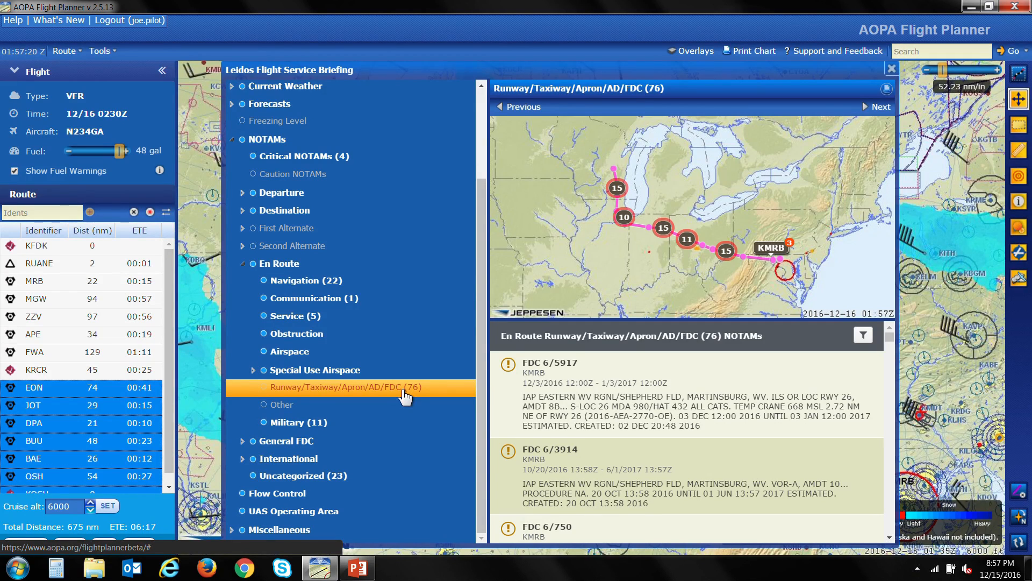
- Examine the NOTAM cluster near Chicago on the briefing map, checking the entries for KDPA, K1C5, KLOT and KARR
scroll(656, 289, "up", 1)
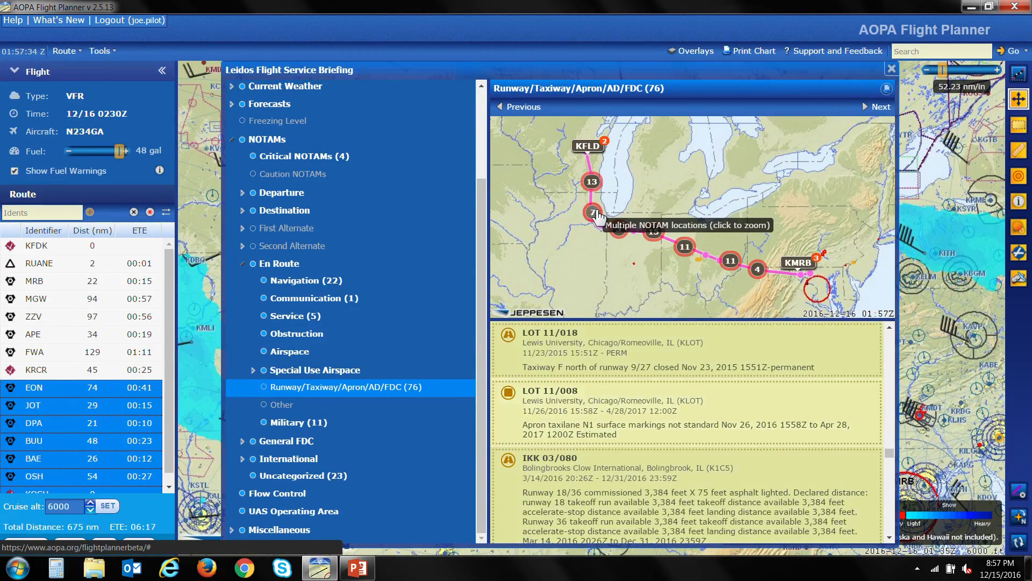
left_click(594, 213)
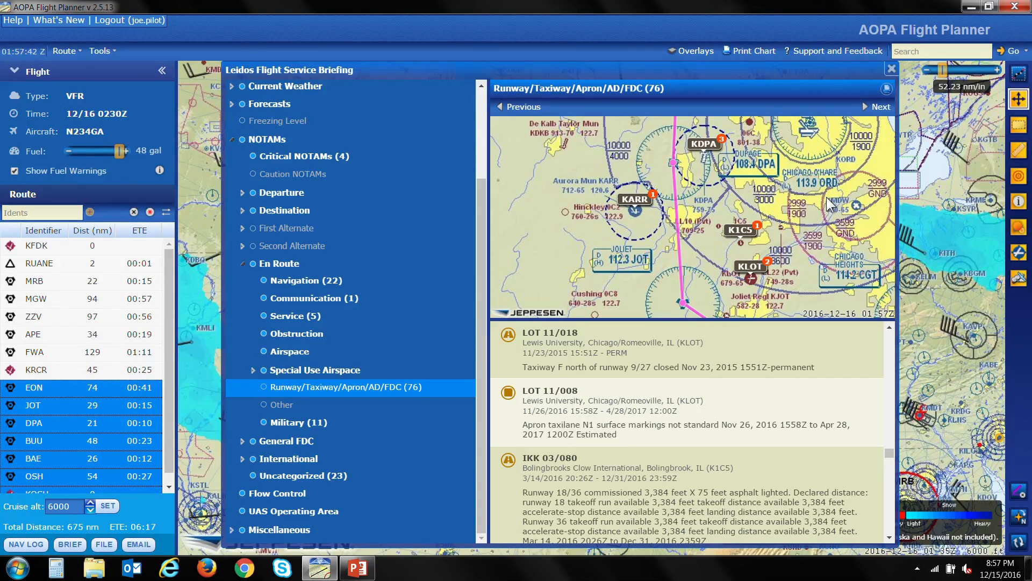
left_click(710, 147)
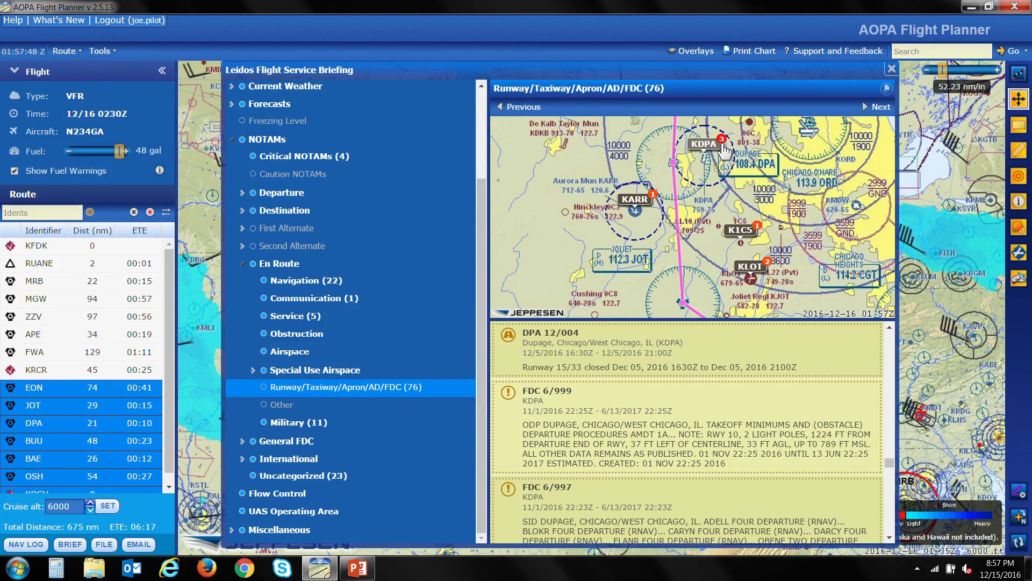
mouse_move(745, 234)
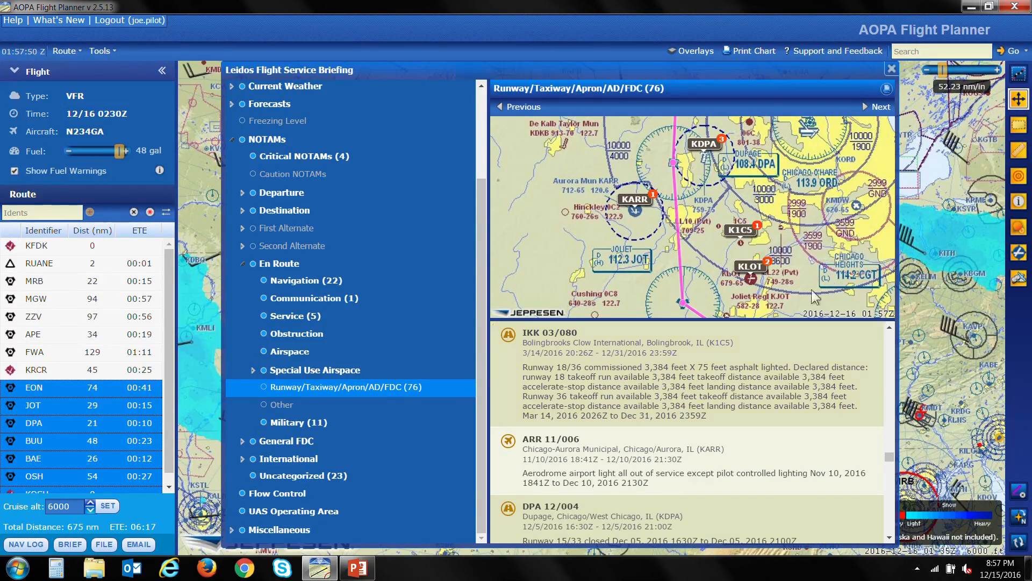
left_click(756, 273)
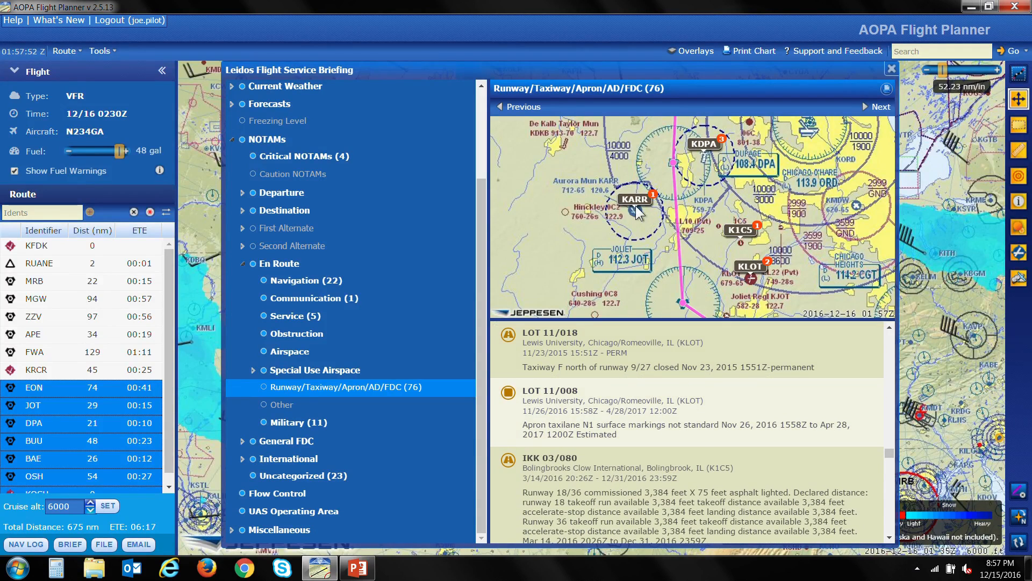
mouse_move(639, 212)
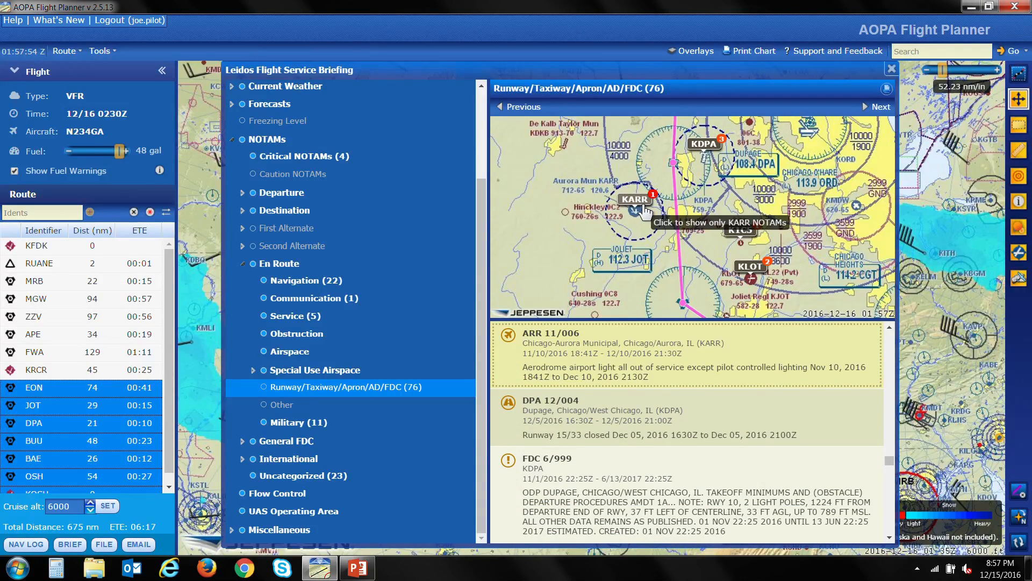
mouse_move(709, 148)
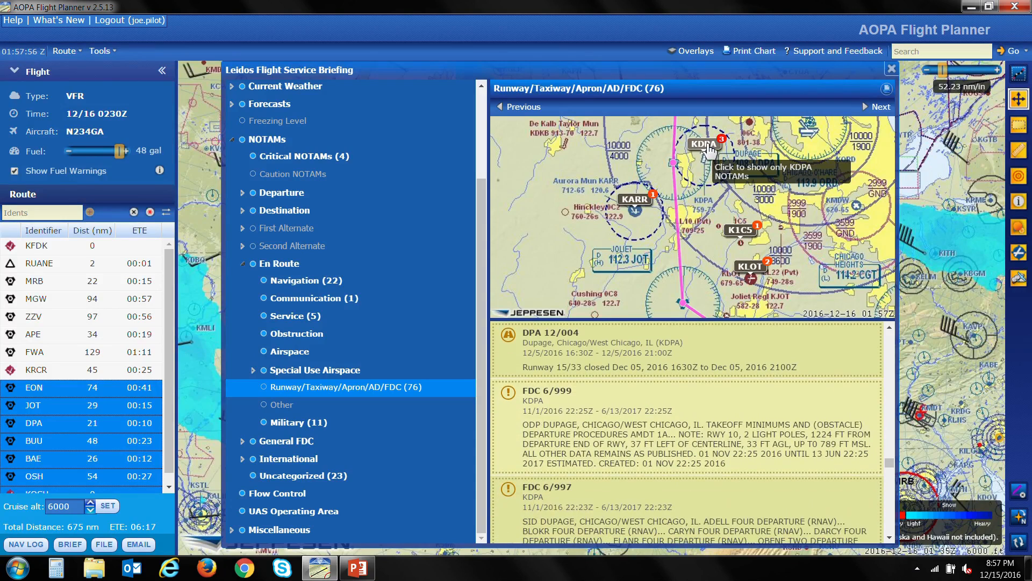
mouse_move(745, 242)
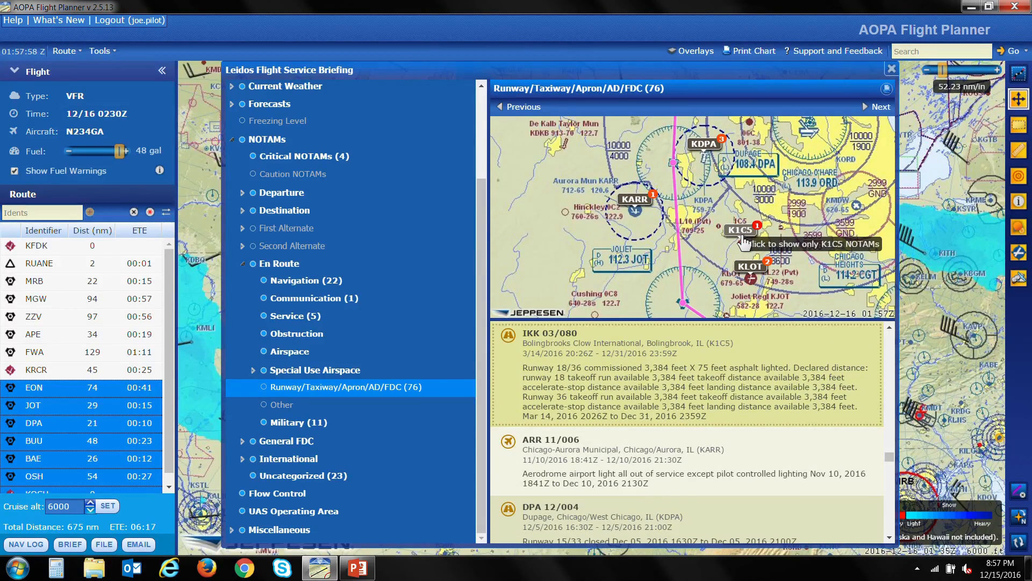
mouse_move(752, 272)
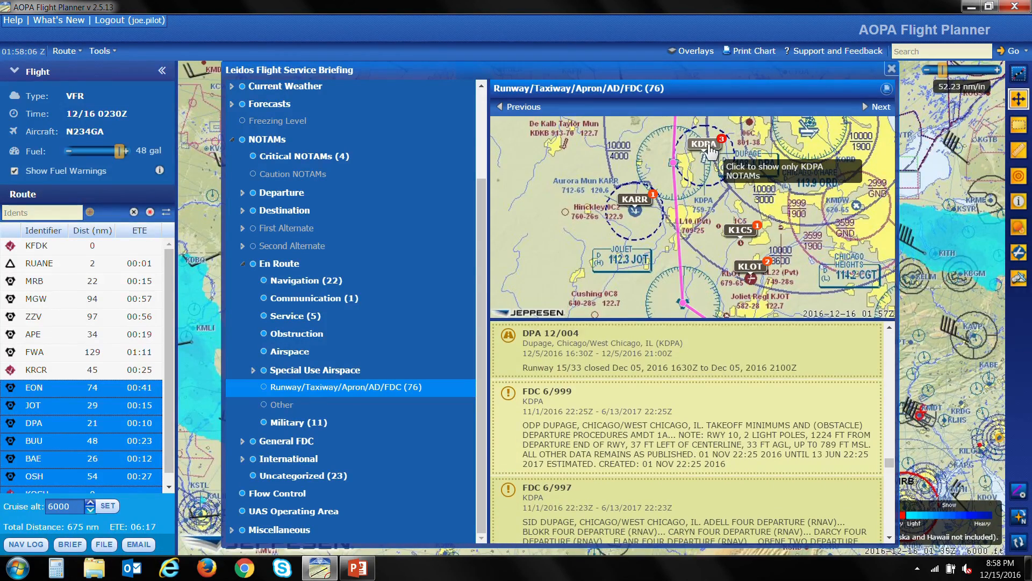
- Filter the en route NOTAMs by location, first to KARR and finally to KDPA, and return to the start of the section list
left_click(637, 200)
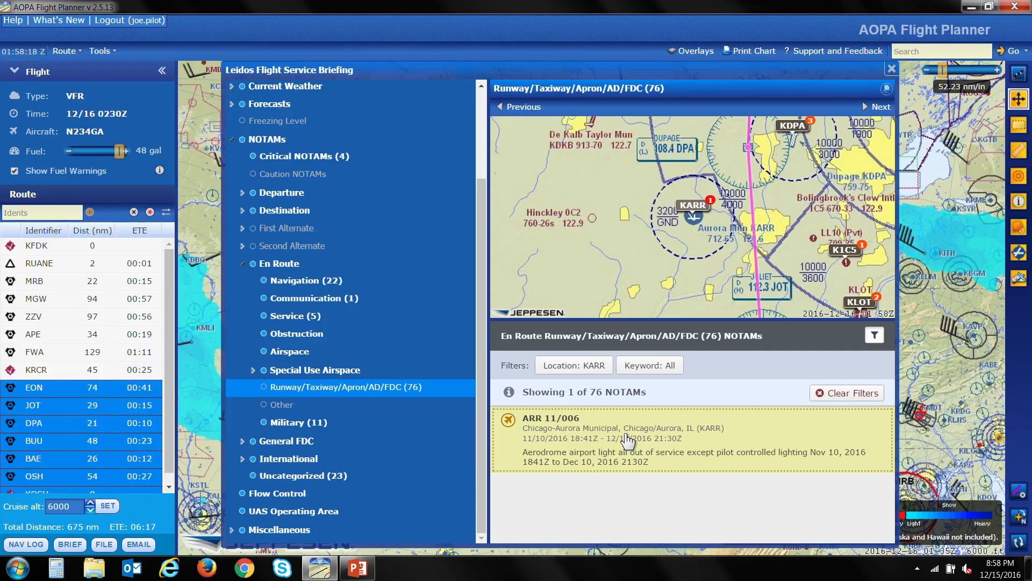
left_click(794, 129)
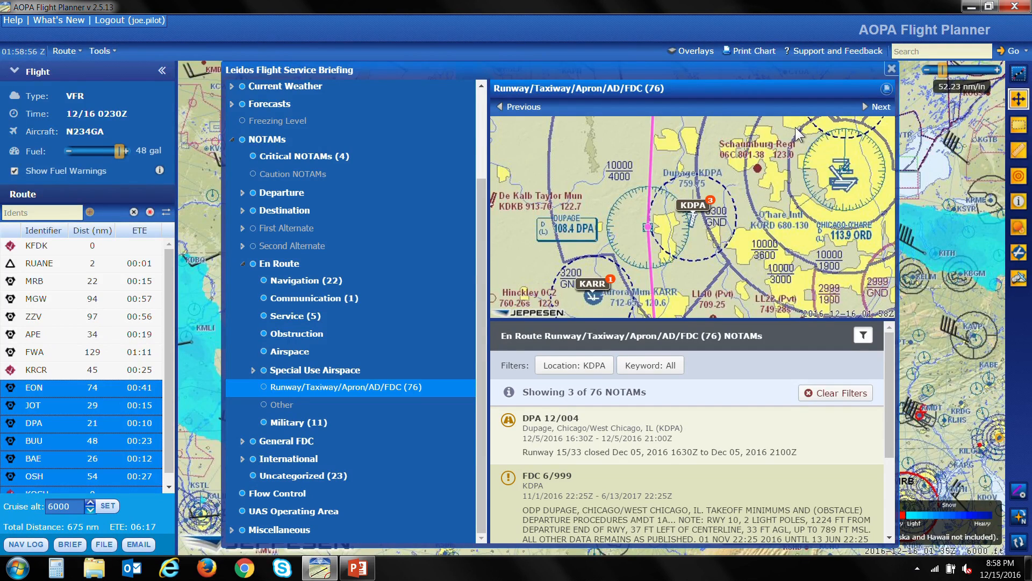
left_click_drag(482, 211, 485, 105)
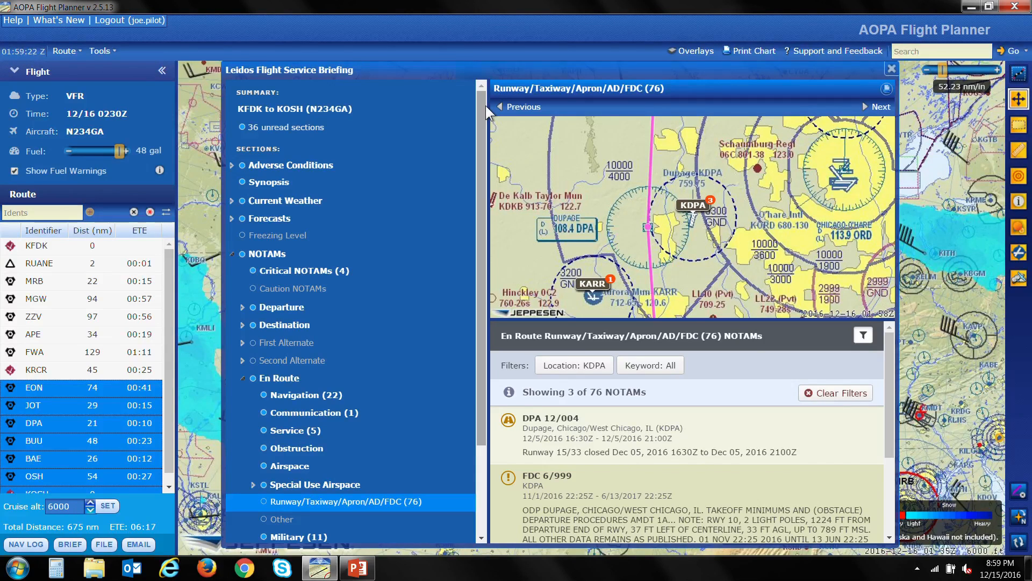
key("alt+Tab")
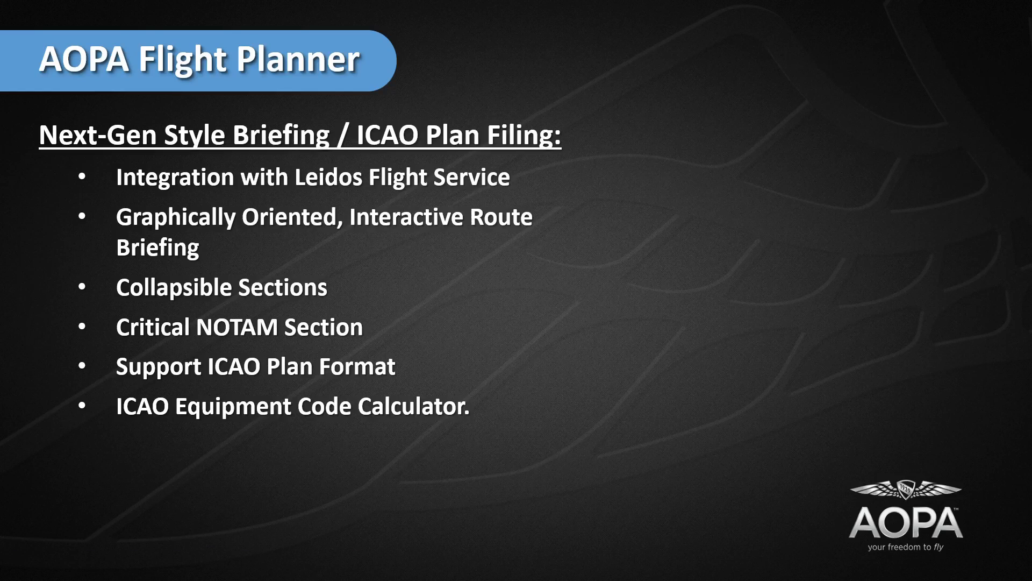
key("Right")
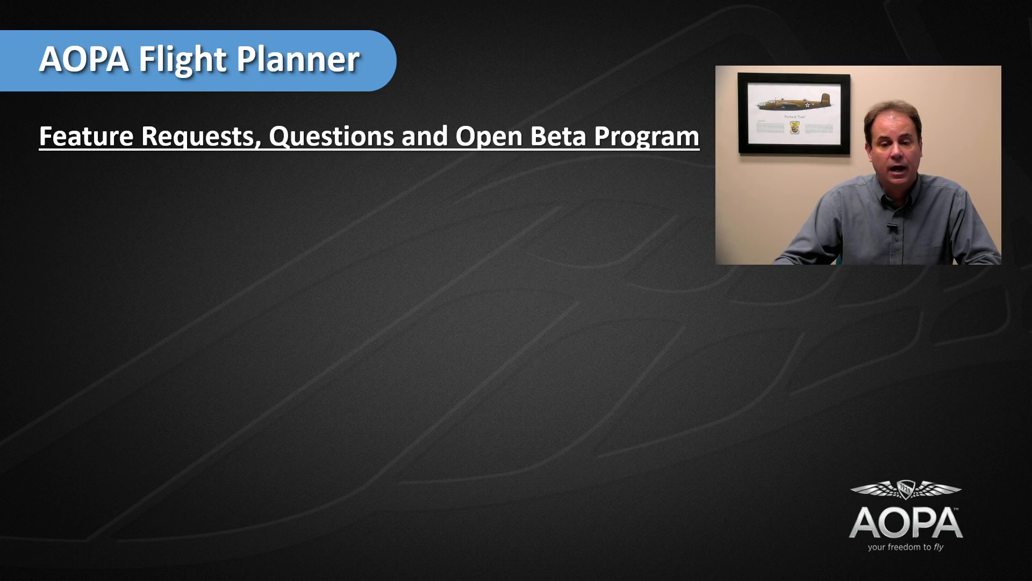
key("Right")
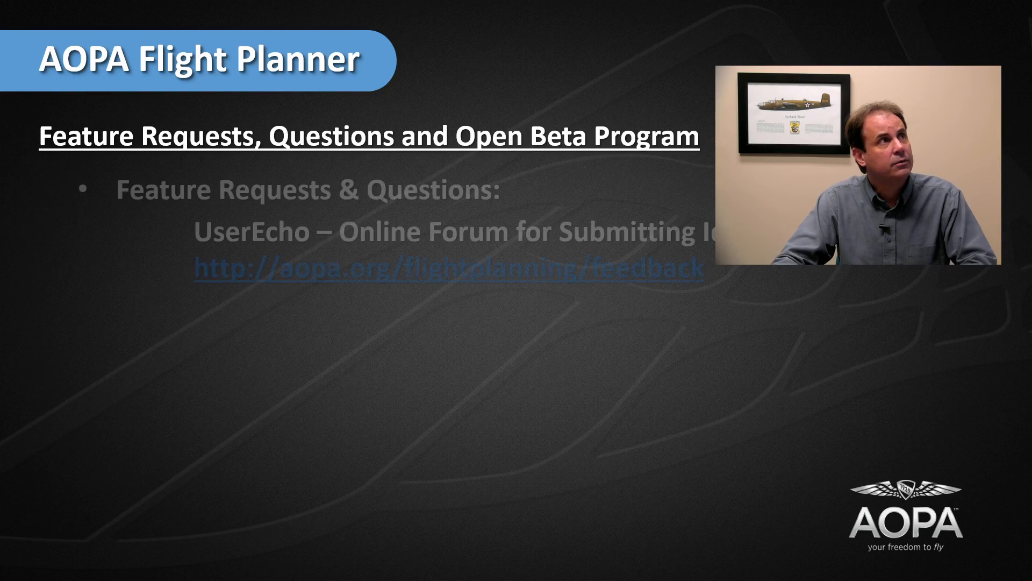